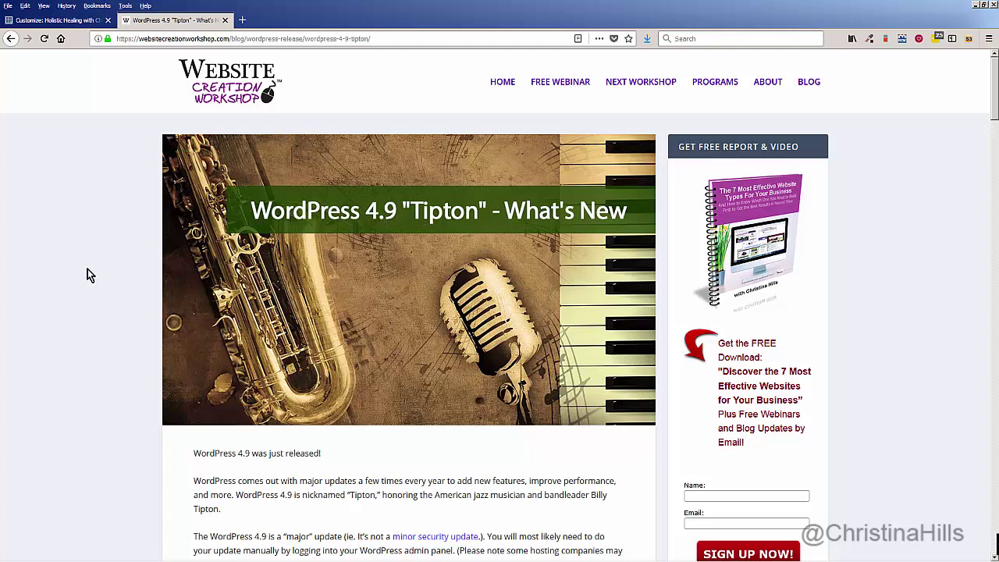
- Open the Holistic Healing site in the Customizer and change the menu background colour to purple (#602796)
{"action": "scroll", "coordinate": [88, 270], "scroll_direction": "down", "scroll_amount": 5}
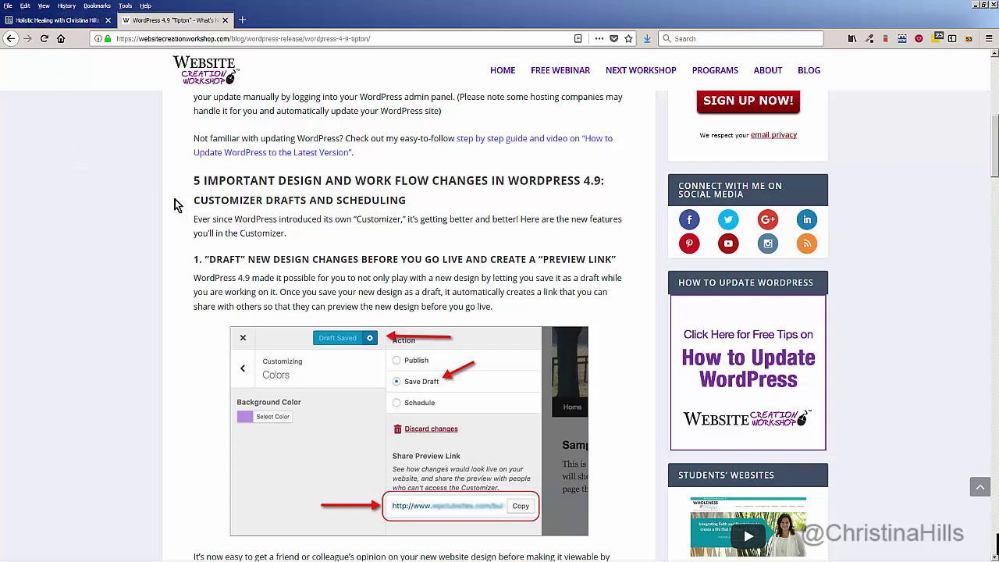
{"action": "left_click", "coordinate": [64, 23]}
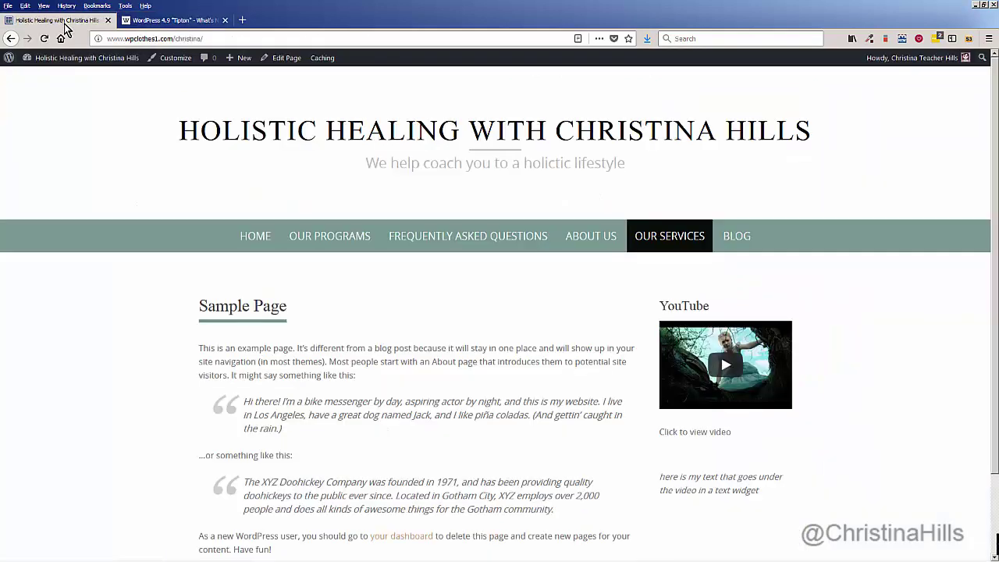
{"action": "left_click", "coordinate": [173, 63]}
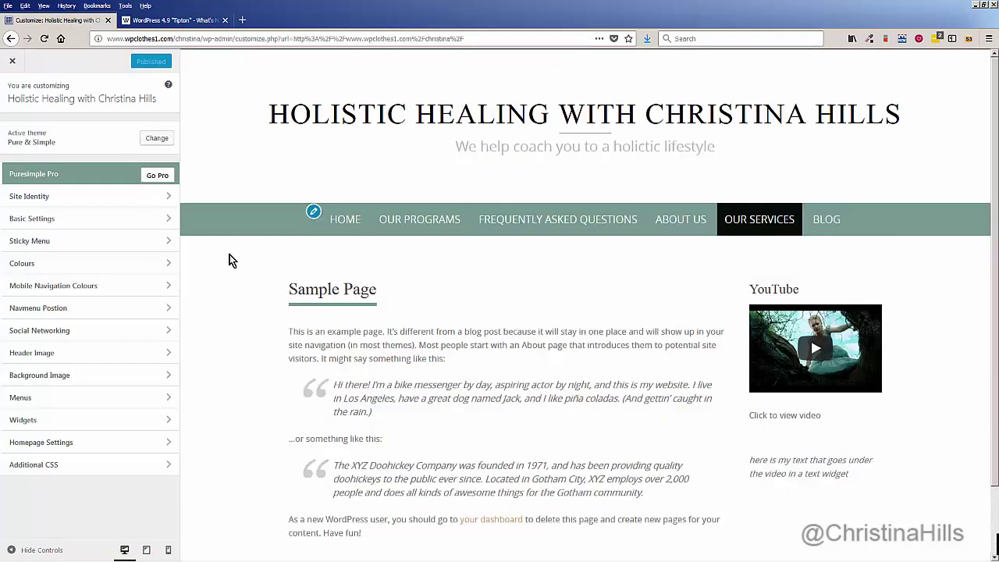
{"action": "left_click", "coordinate": [75, 265]}
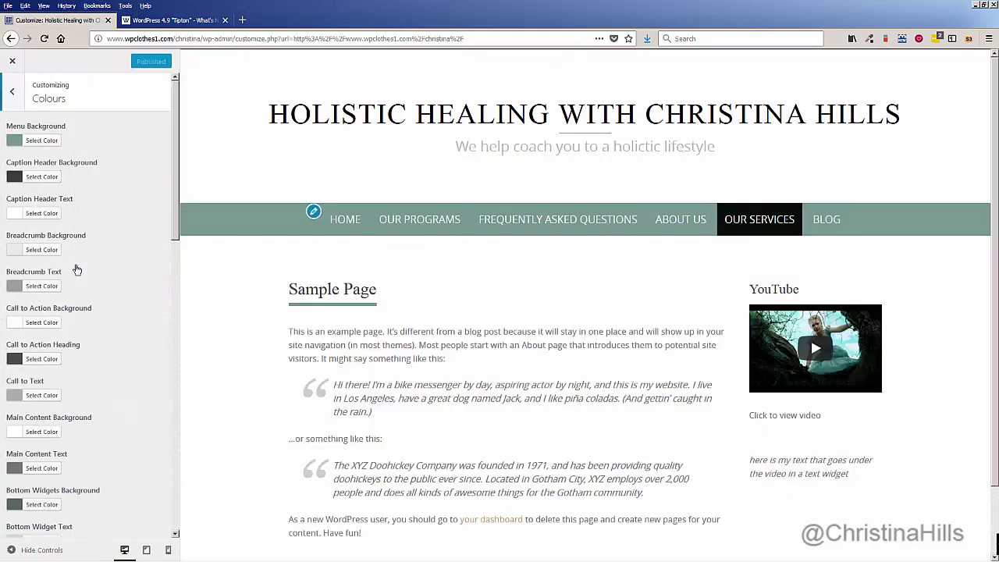
{"action": "left_click", "coordinate": [47, 141]}
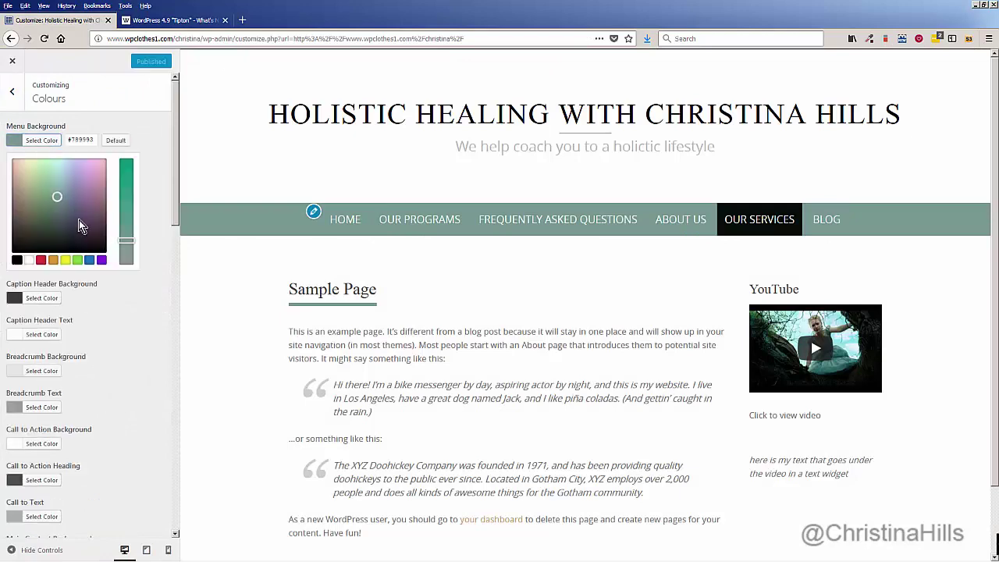
{"action": "left_click_drag", "start_coordinate": [68, 212], "coordinate": [83, 198]}
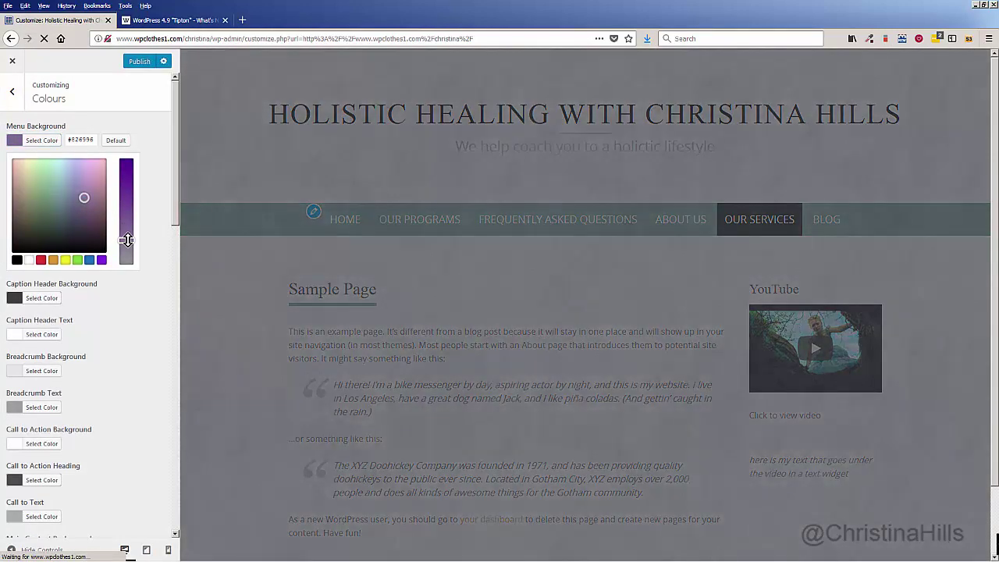
{"action": "left_click_drag", "start_coordinate": [125, 239], "coordinate": [126, 188]}
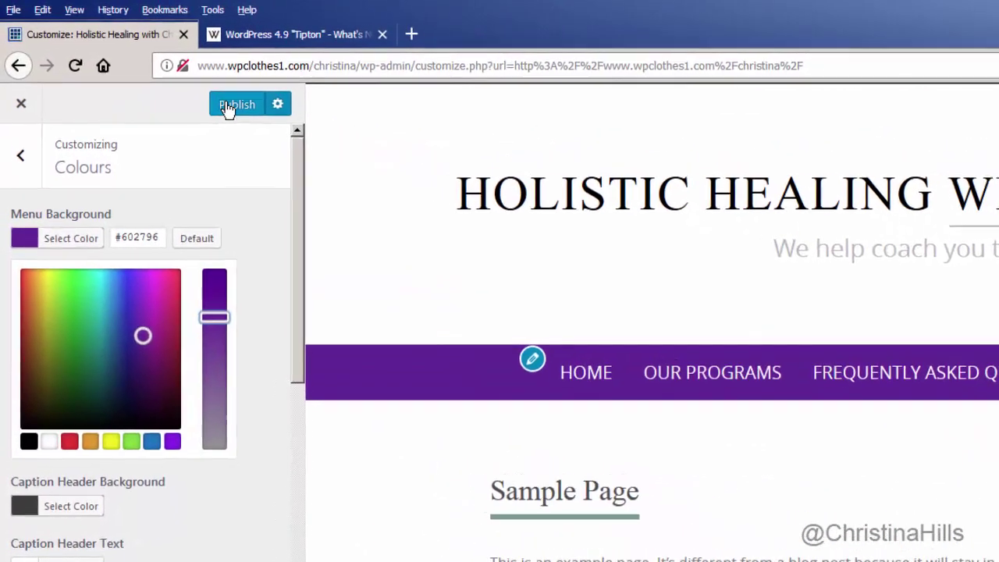
- Save the colour change as a draft and copy its share preview link
{"action": "left_click", "coordinate": [282, 108]}
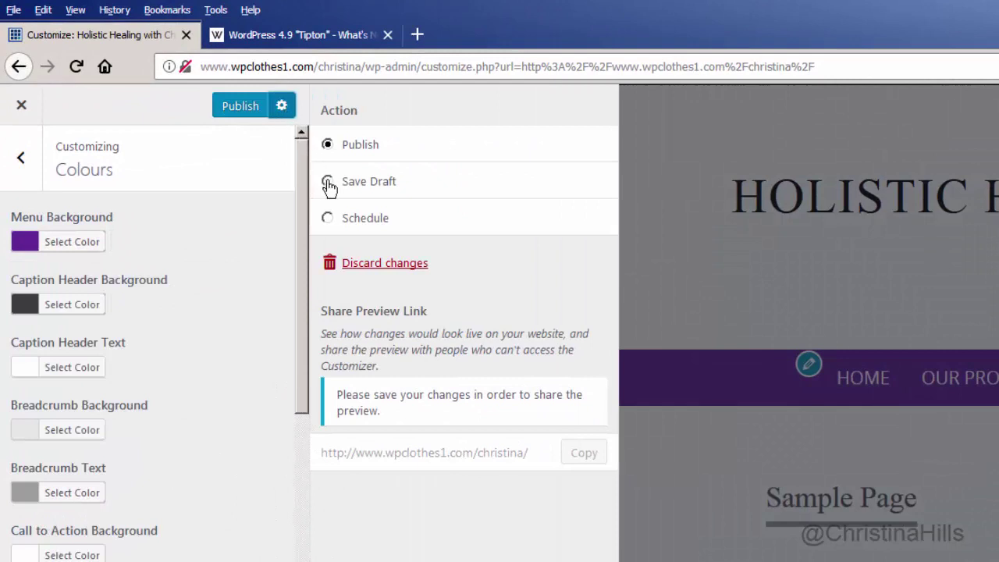
{"action": "left_click", "coordinate": [327, 183]}
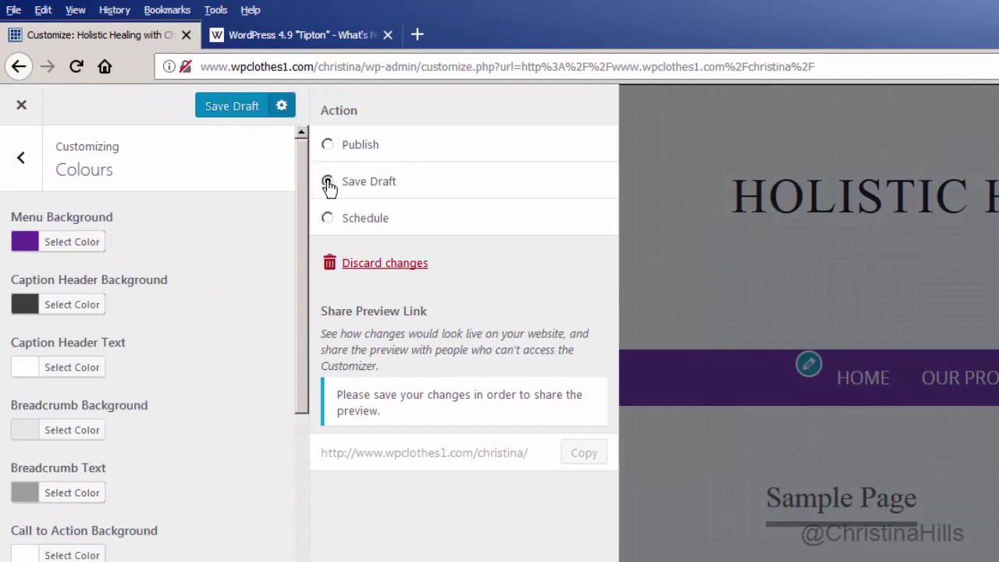
{"action": "left_click", "coordinate": [225, 116]}
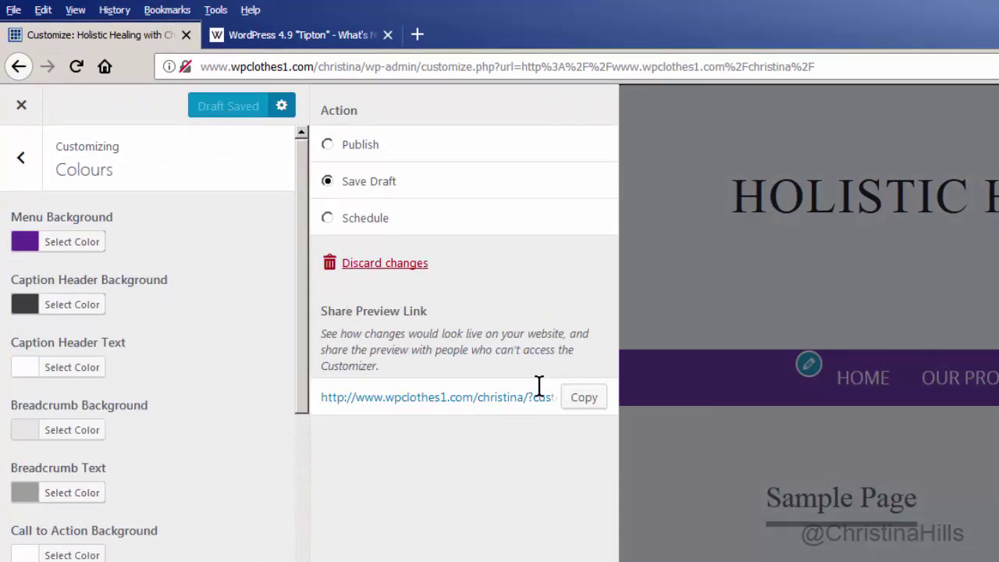
{"action": "left_click", "coordinate": [595, 404]}
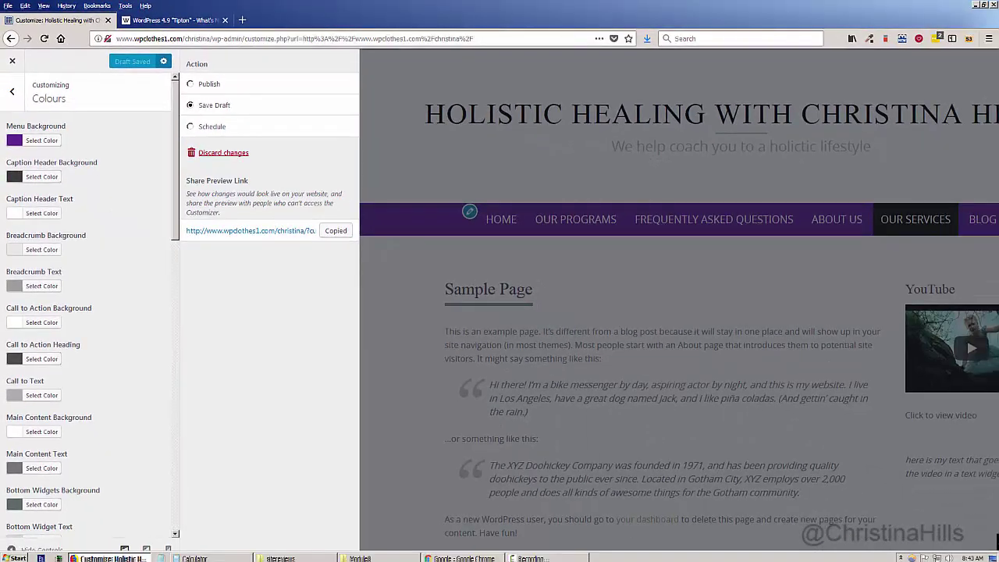
- Switch to Google Chrome and load the copied share preview link to view the draft design
{"action": "left_click", "coordinate": [464, 558]}
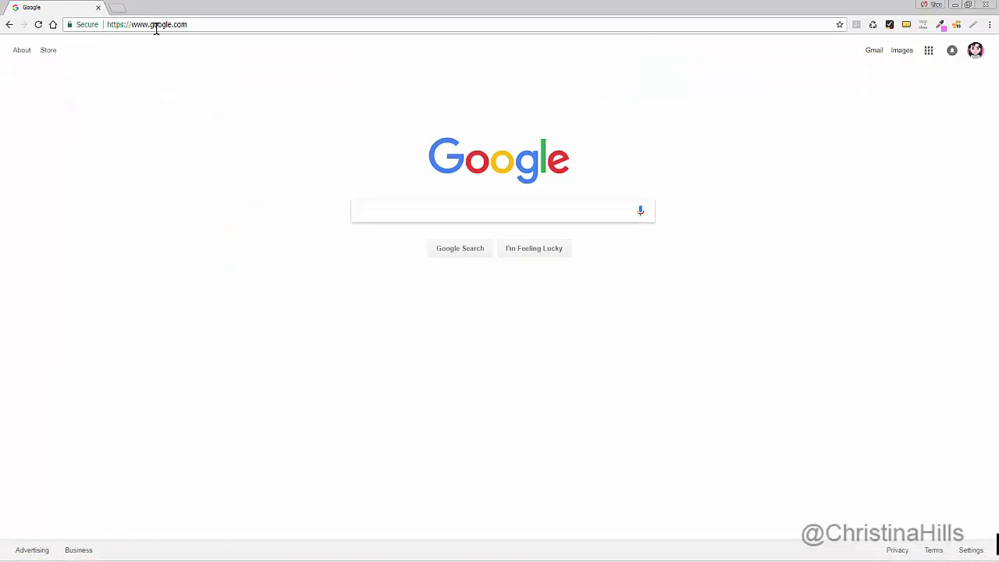
{"action": "left_click", "coordinate": [156, 24]}
{"action": "key", "text": "ctrl+v"}
{"action": "key", "text": "Return"}
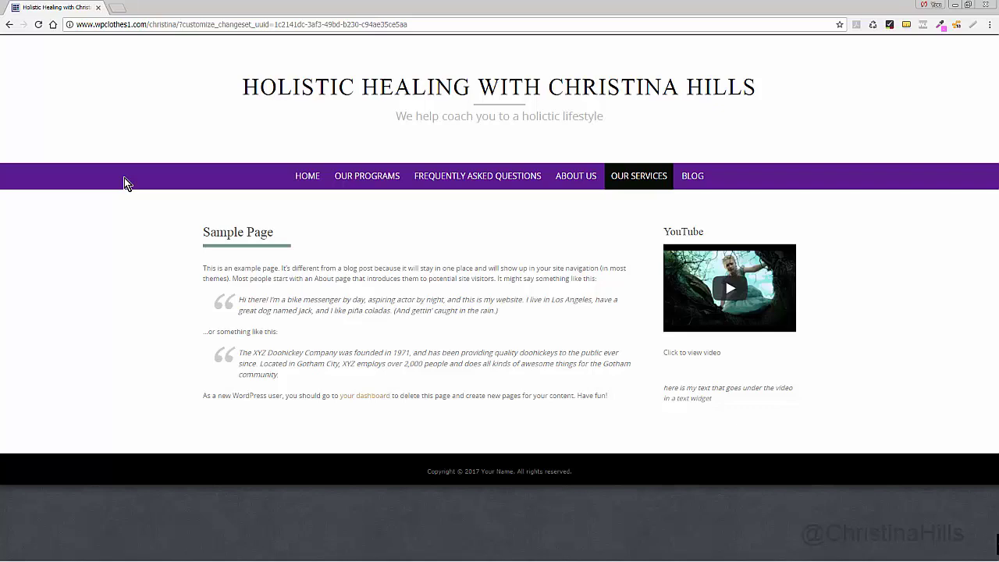
- Return to the Customizer in Firefox and choose Schedule as the action for the design changes
{"action": "mouse_move", "coordinate": [58, 557]}
{"action": "left_click", "coordinate": [119, 555]}
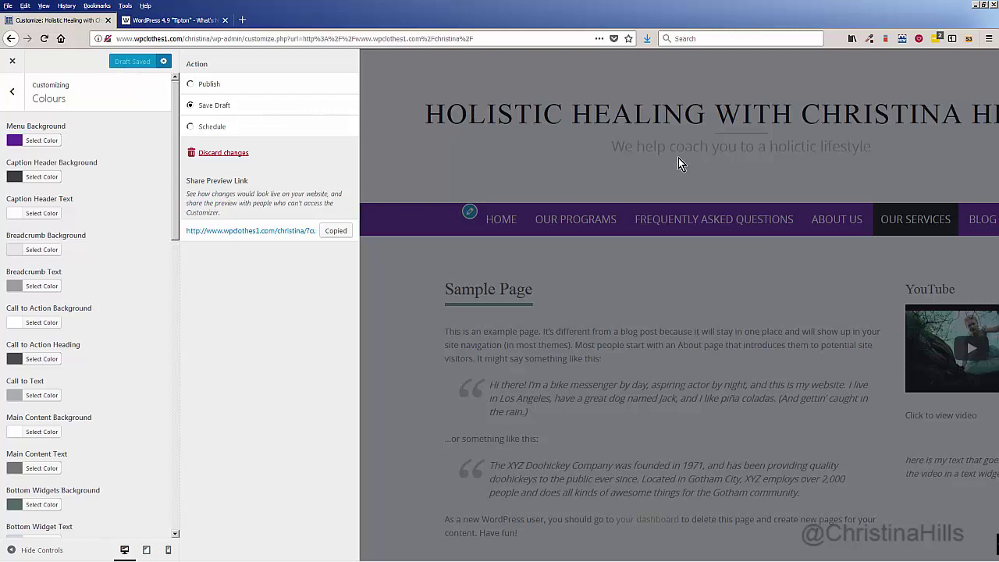
{"action": "left_click", "coordinate": [194, 128]}
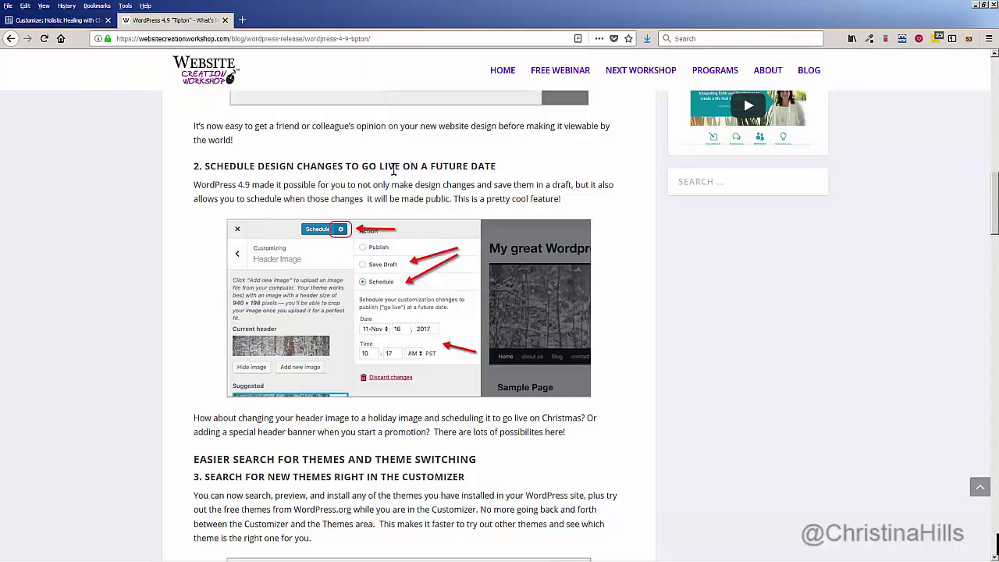
- Go back from the WordPress 4.9 article to the Customizer, set the action to Publish and publish the menu colour change
{"action": "scroll", "coordinate": [394, 168], "scroll_direction": "down", "scroll_amount": 4}
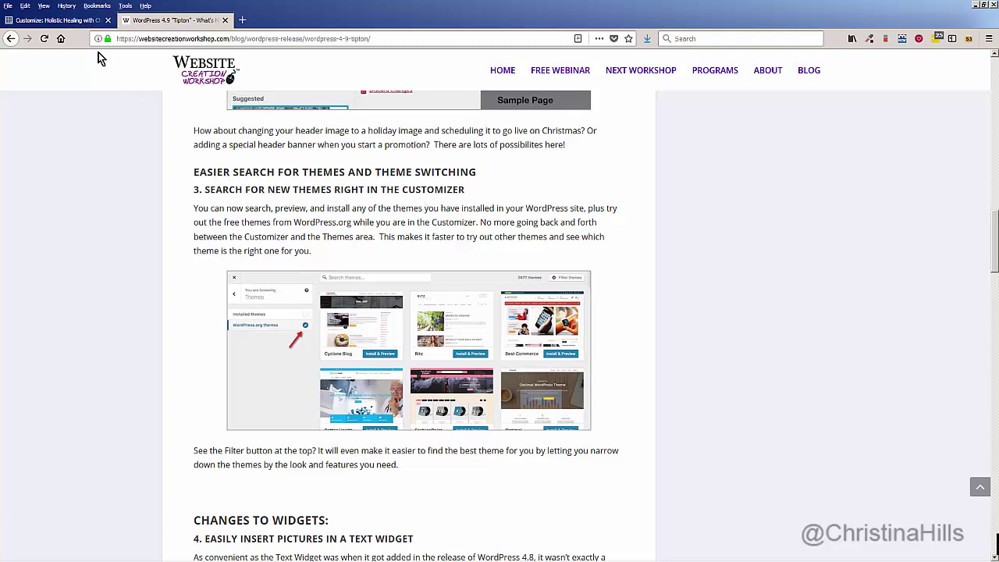
{"action": "left_click", "coordinate": [71, 21]}
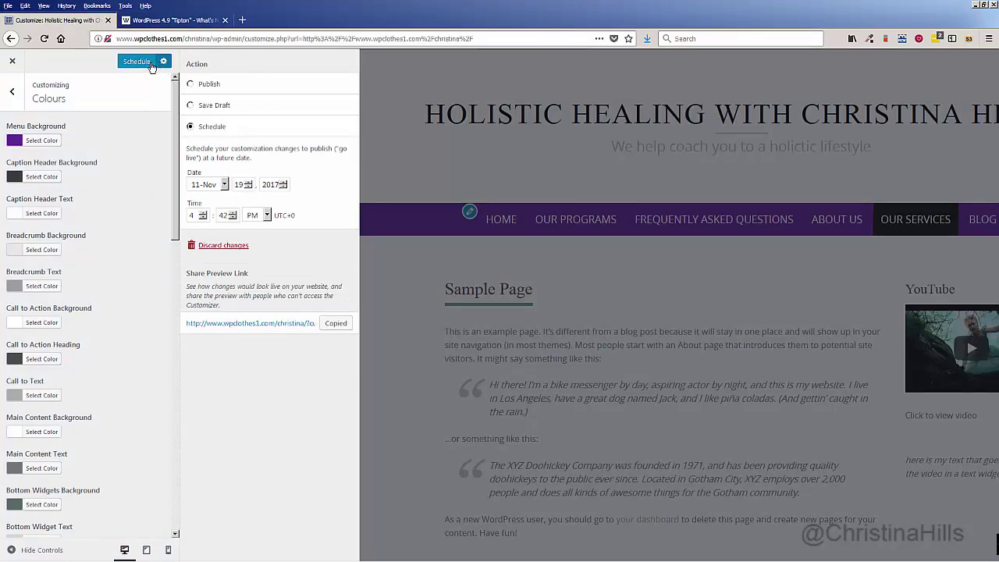
{"action": "left_click", "coordinate": [163, 62]}
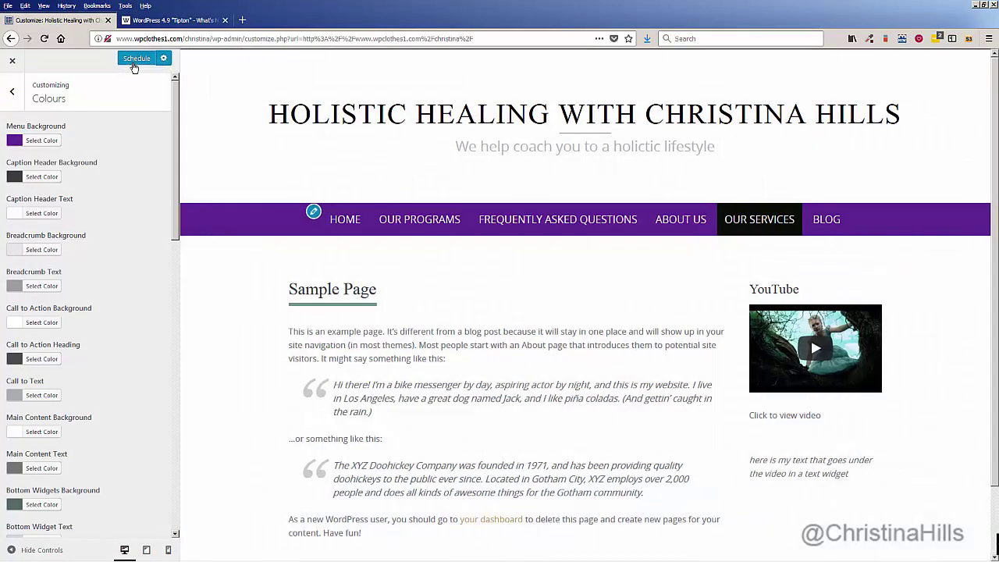
{"action": "left_click", "coordinate": [163, 63]}
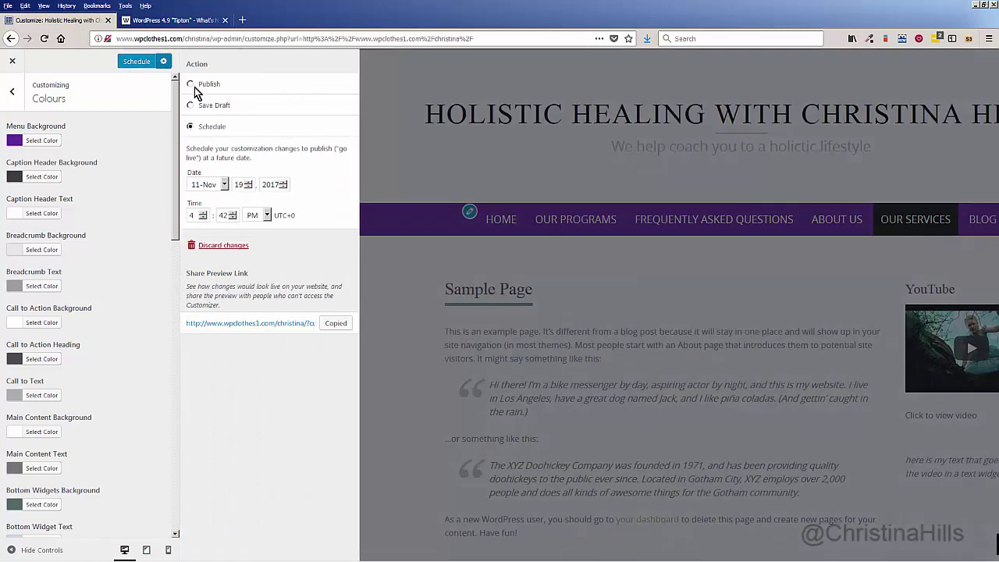
{"action": "left_click", "coordinate": [191, 85]}
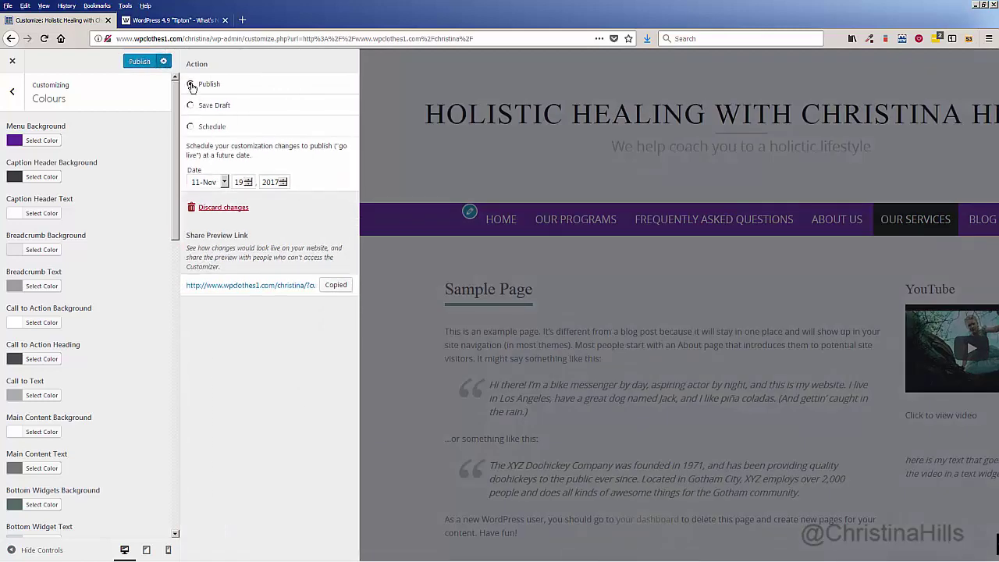
{"action": "left_click", "coordinate": [134, 66]}
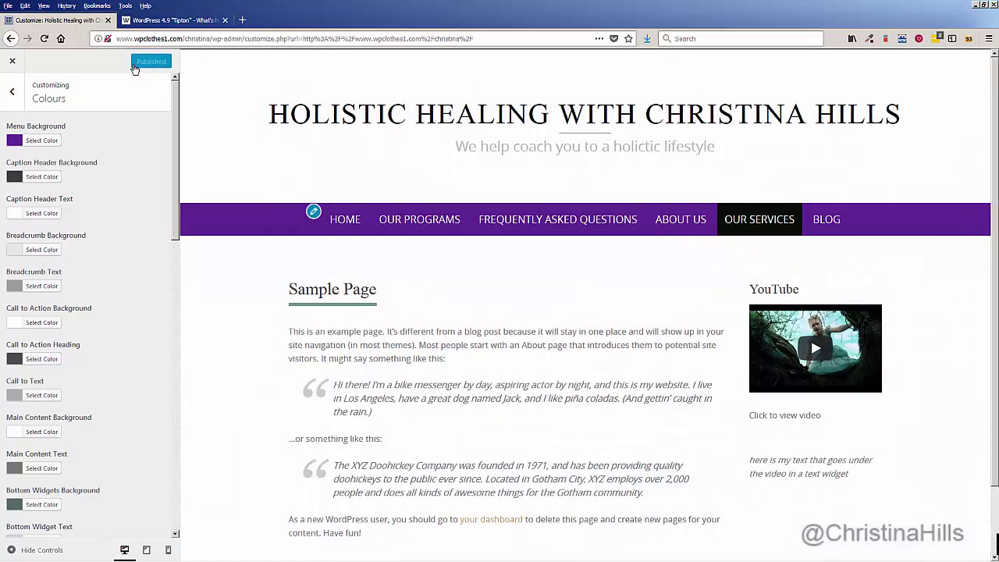
- Leave the colour settings, browse the installed themes and live-preview the Spacious theme
{"action": "left_click", "coordinate": [17, 92]}
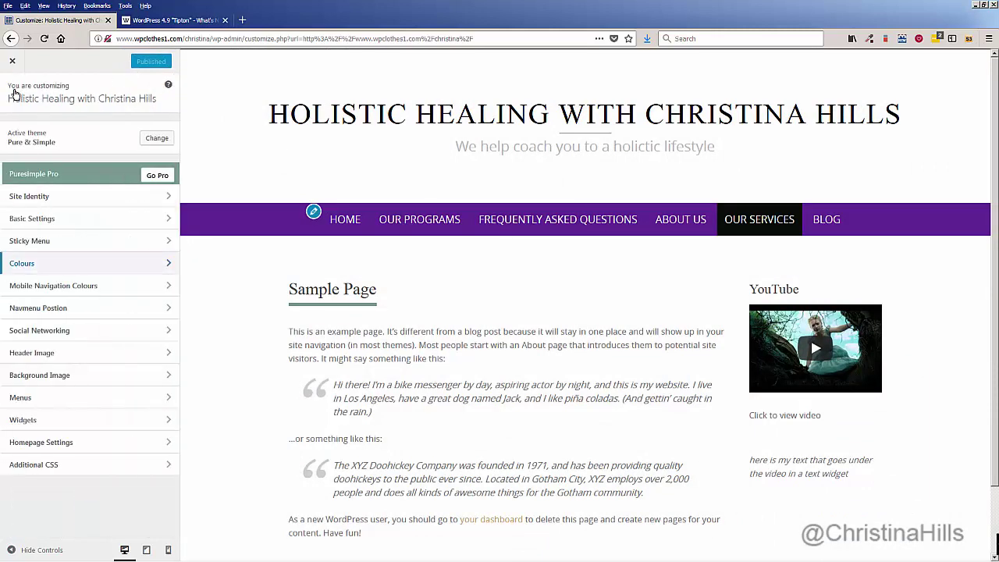
{"action": "left_click", "coordinate": [157, 138]}
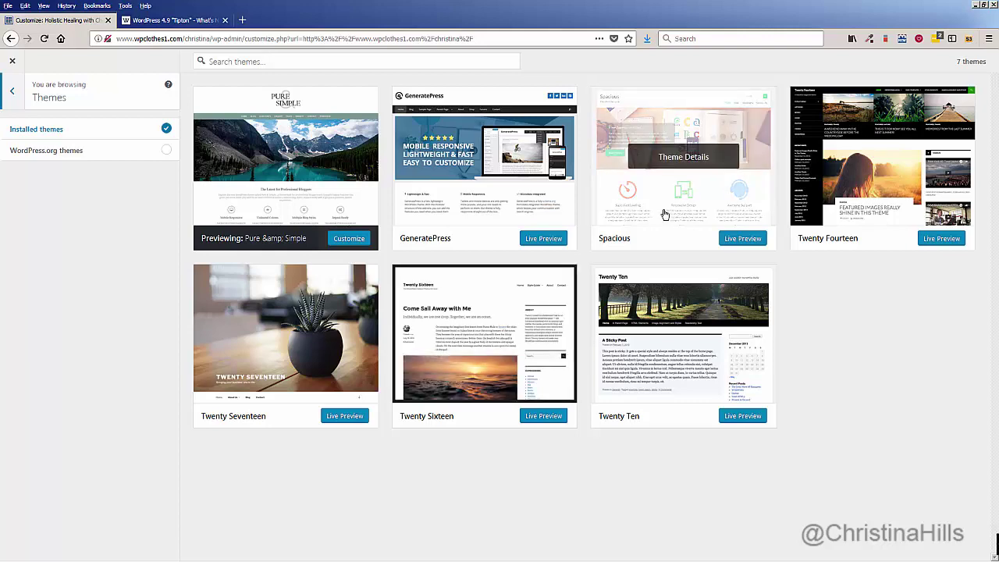
{"action": "left_click", "coordinate": [742, 239]}
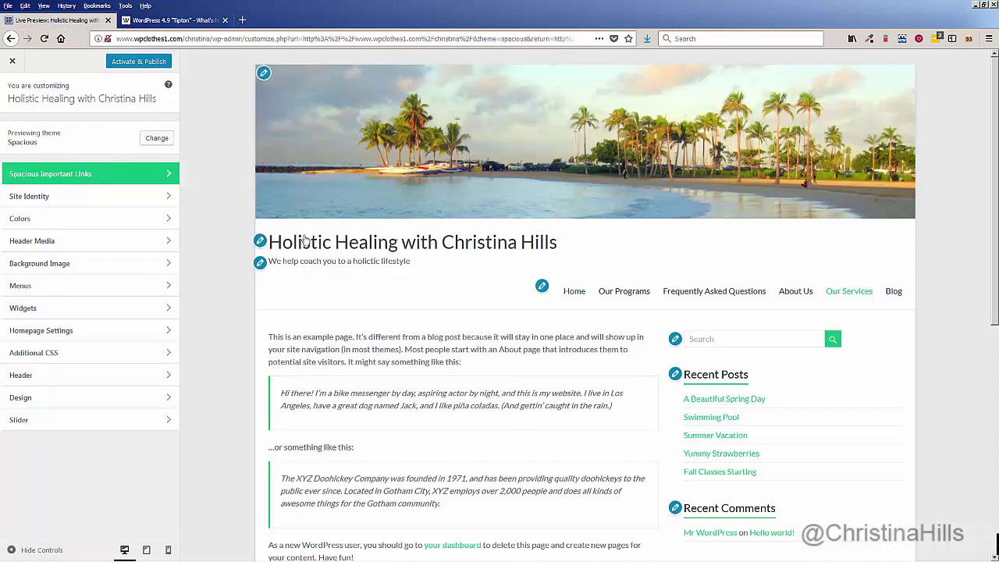
- Live-preview the installed Twenty Seventeen theme, followed by the GeneratePress theme
{"action": "left_click", "coordinate": [156, 138]}
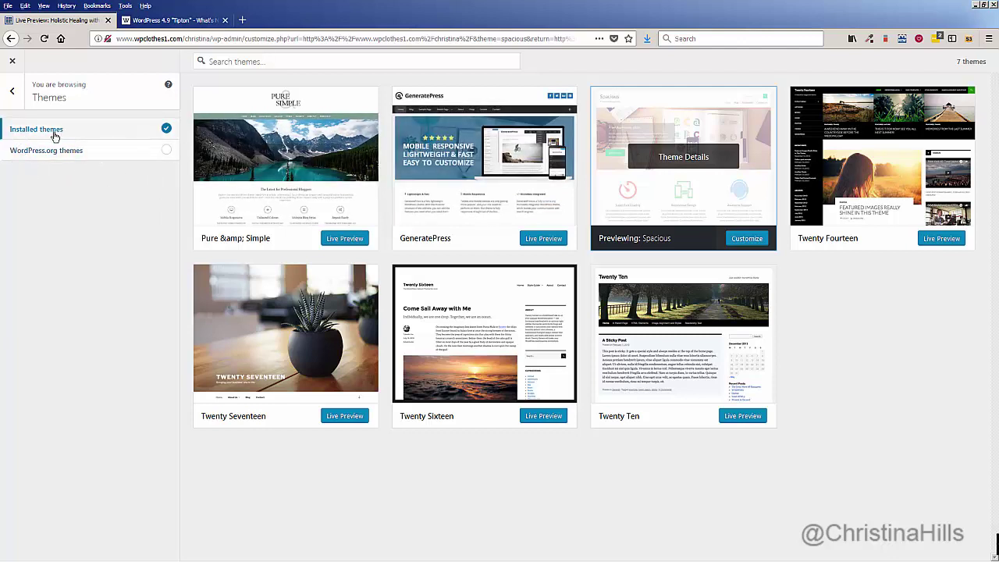
{"action": "left_click", "coordinate": [340, 419]}
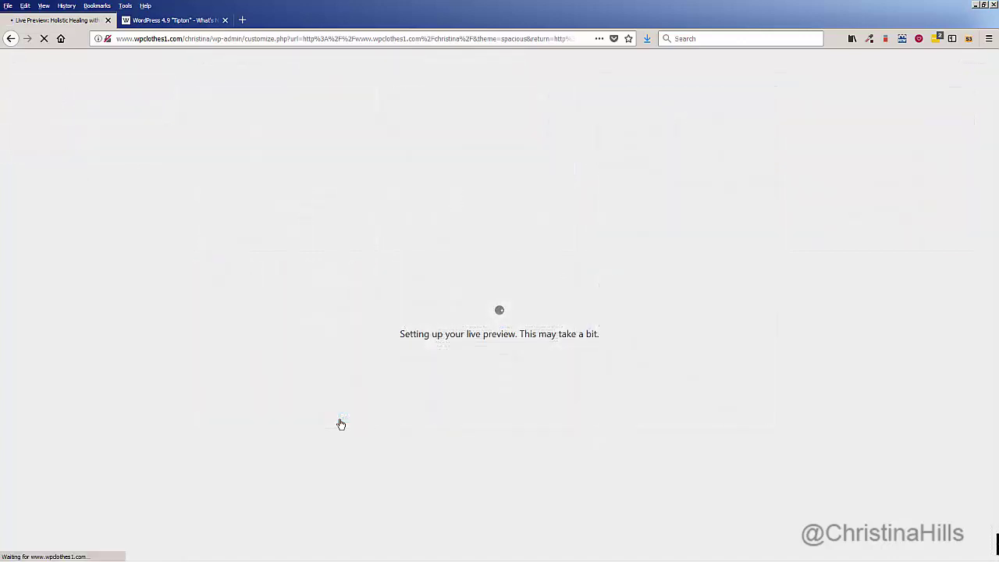
{"action": "scroll", "coordinate": [319, 282], "scroll_direction": "down", "scroll_amount": 4}
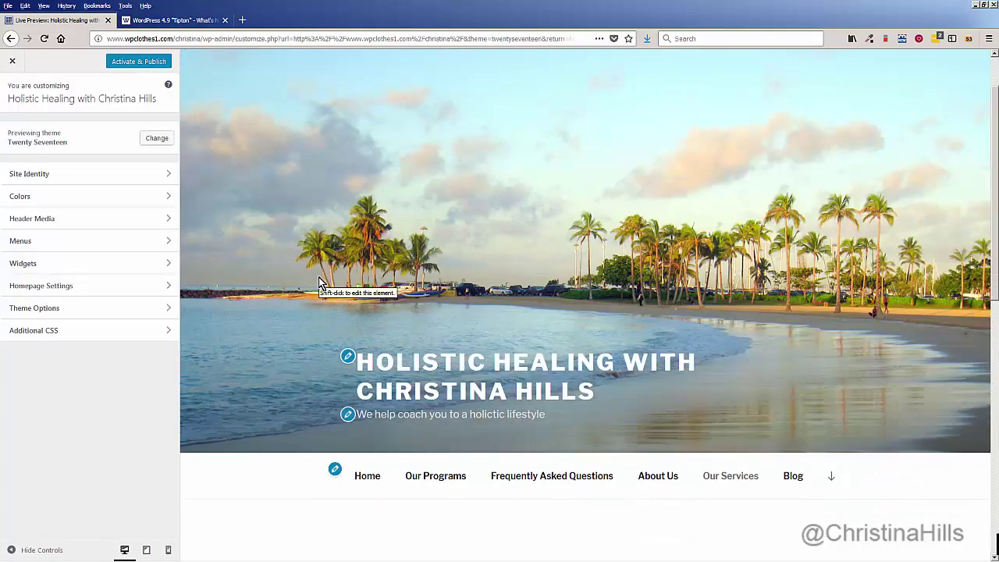
{"action": "scroll", "coordinate": [318, 283], "scroll_direction": "up", "scroll_amount": 3}
{"action": "scroll", "coordinate": [319, 283], "scroll_direction": "up", "scroll_amount": 2}
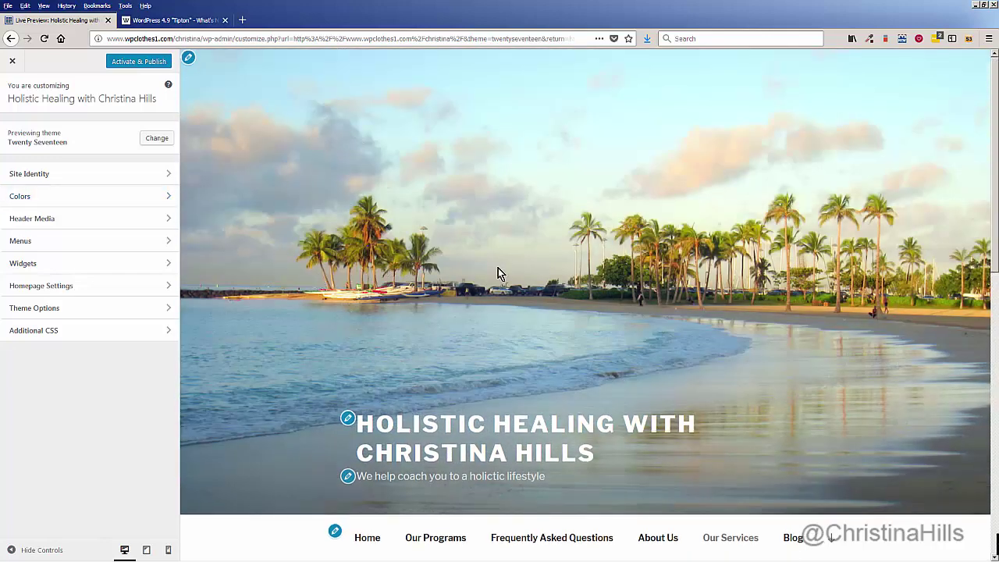
{"action": "left_click", "coordinate": [156, 139]}
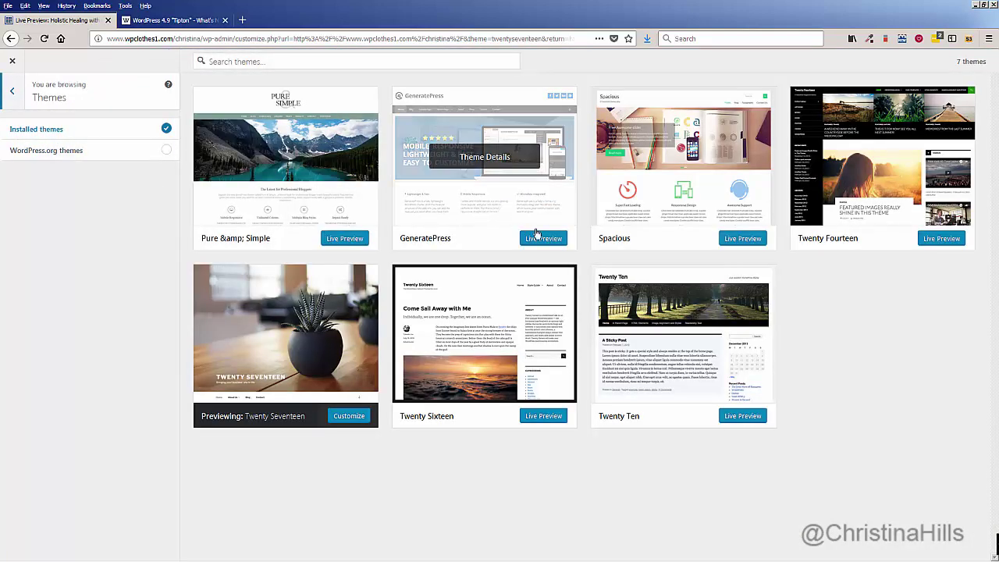
{"action": "left_click", "coordinate": [544, 239]}
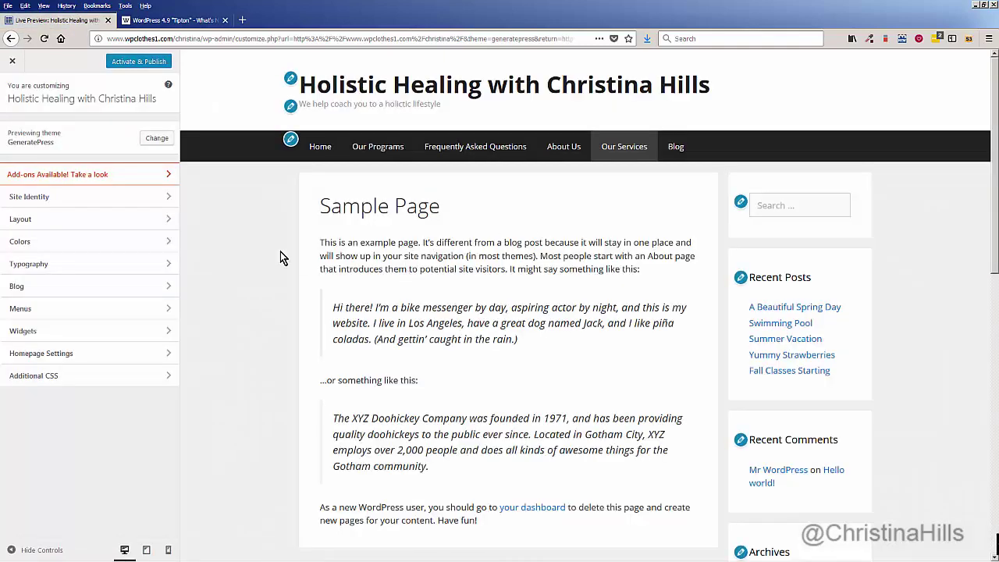
- Install and preview the TextBook theme from the WordPress.org themes, and return to the installed themes
{"action": "left_click", "coordinate": [156, 138]}
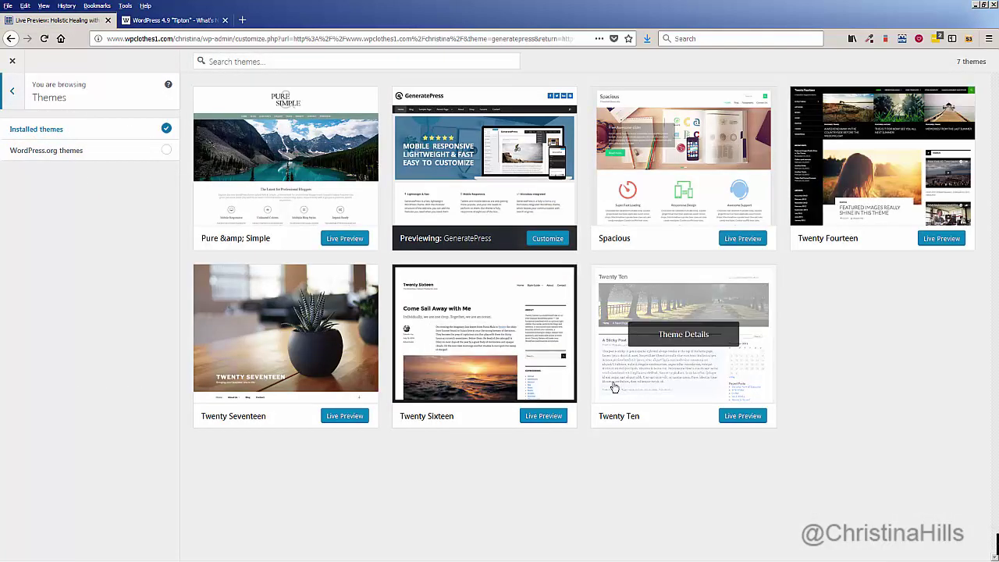
{"action": "left_click", "coordinate": [165, 152]}
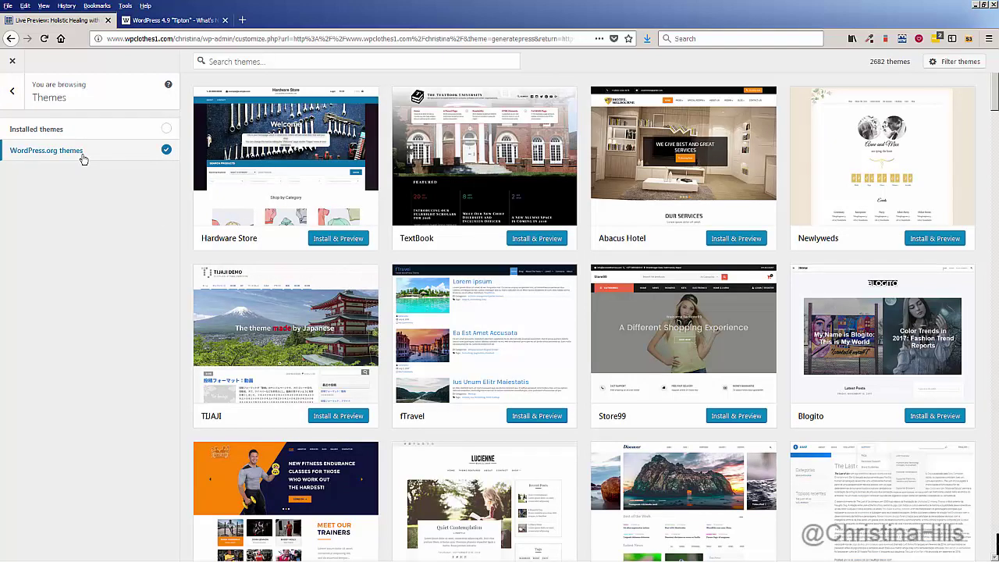
{"action": "mouse_move", "coordinate": [490, 207]}
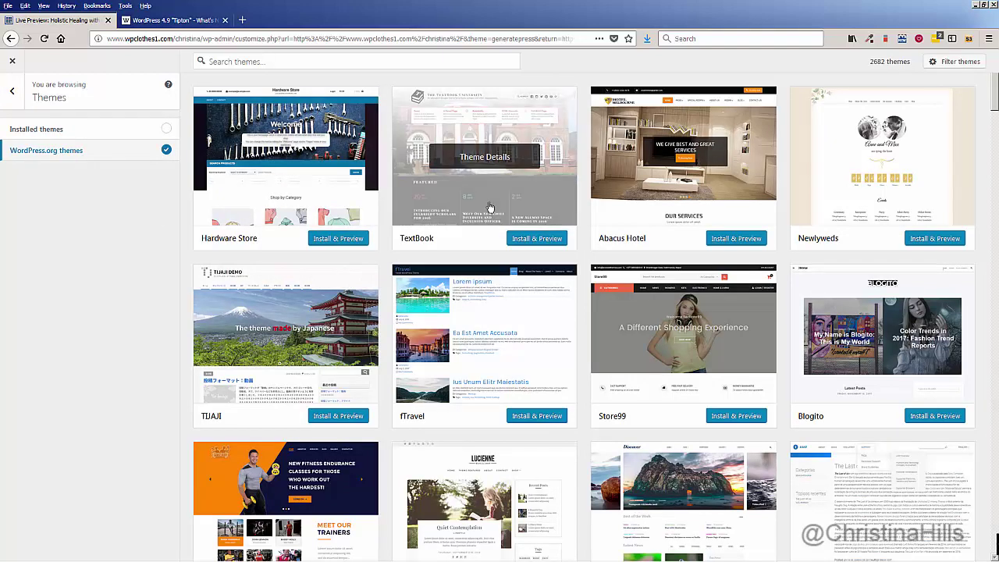
{"action": "left_click", "coordinate": [527, 240]}
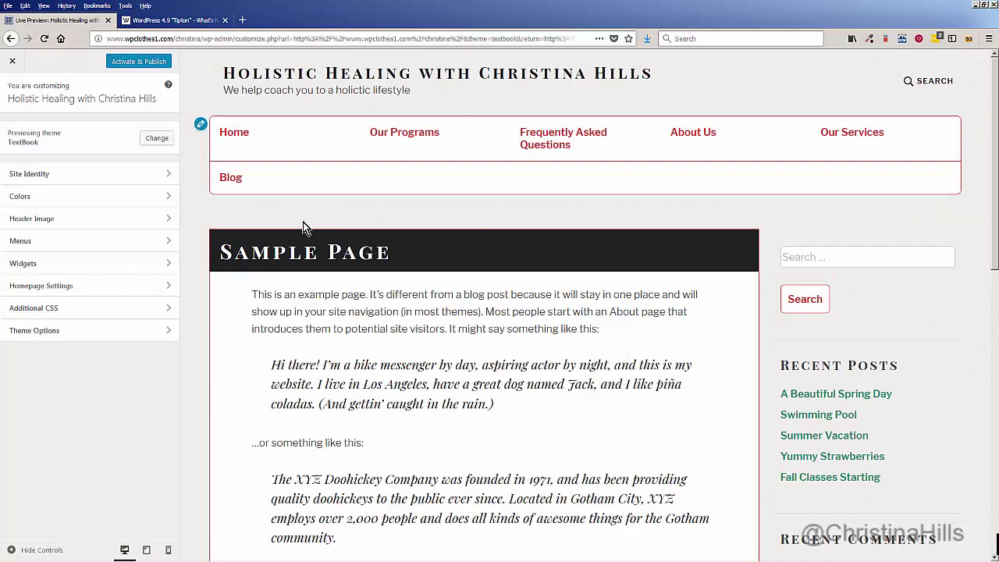
{"action": "left_click", "coordinate": [157, 139]}
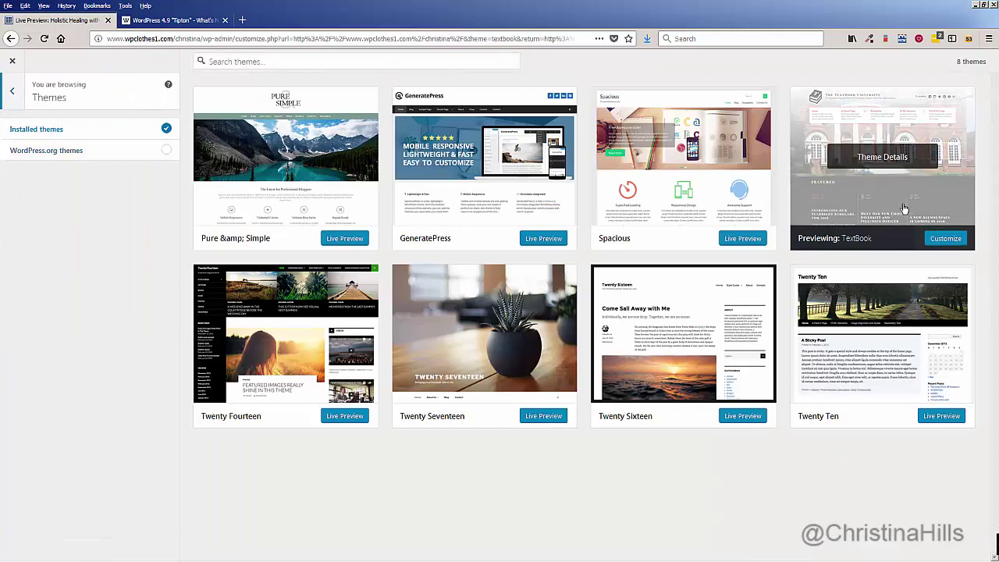
- Browse the themes offered in the WordPress.org themes catalogue
{"action": "left_click", "coordinate": [165, 153]}
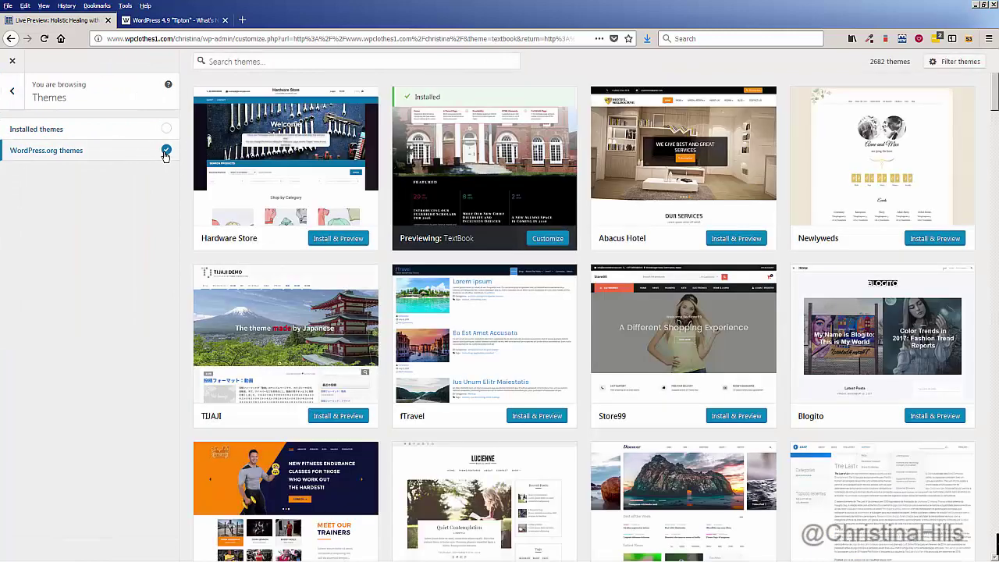
{"action": "scroll", "coordinate": [507, 307], "scroll_direction": "down", "scroll_amount": 3}
{"action": "scroll", "coordinate": [505, 309], "scroll_direction": "down", "scroll_amount": 10}
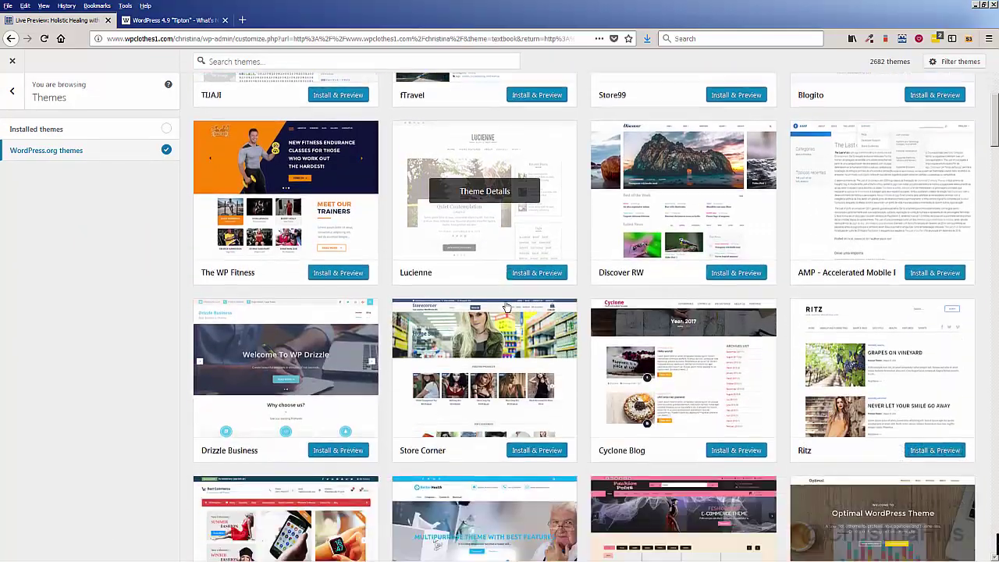
{"action": "scroll", "coordinate": [506, 307], "scroll_direction": "down", "scroll_amount": 2}
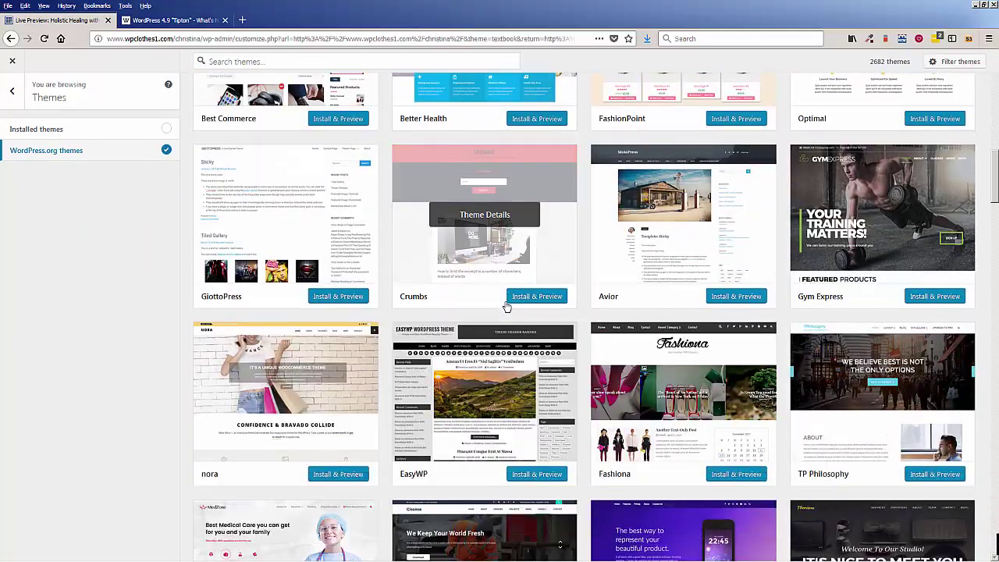
{"action": "scroll", "coordinate": [809, 189], "scroll_direction": "up", "scroll_amount": 15}
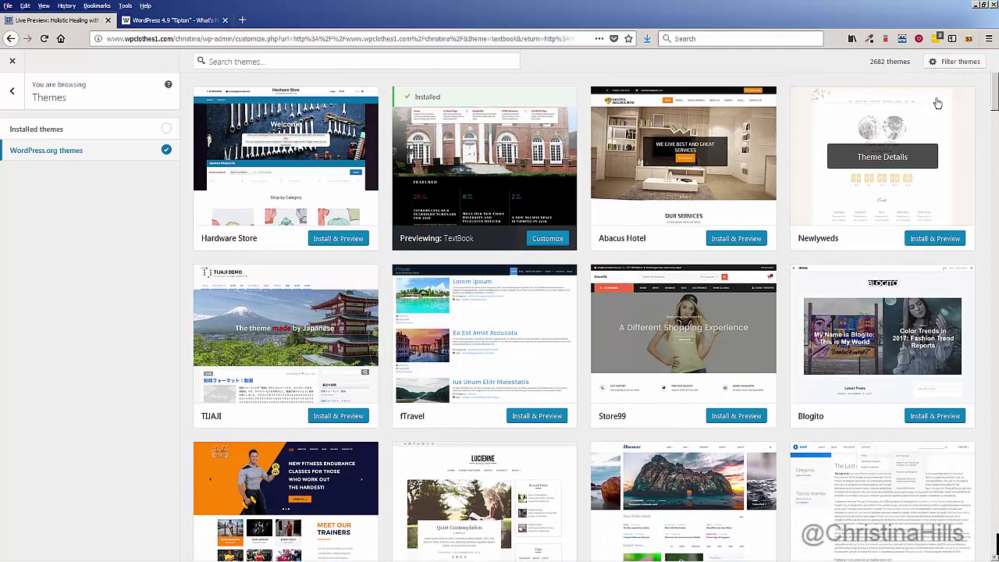
- Filter the WordPress.org themes by the Photography subject and the Grid Layout option
{"action": "left_click", "coordinate": [943, 62]}
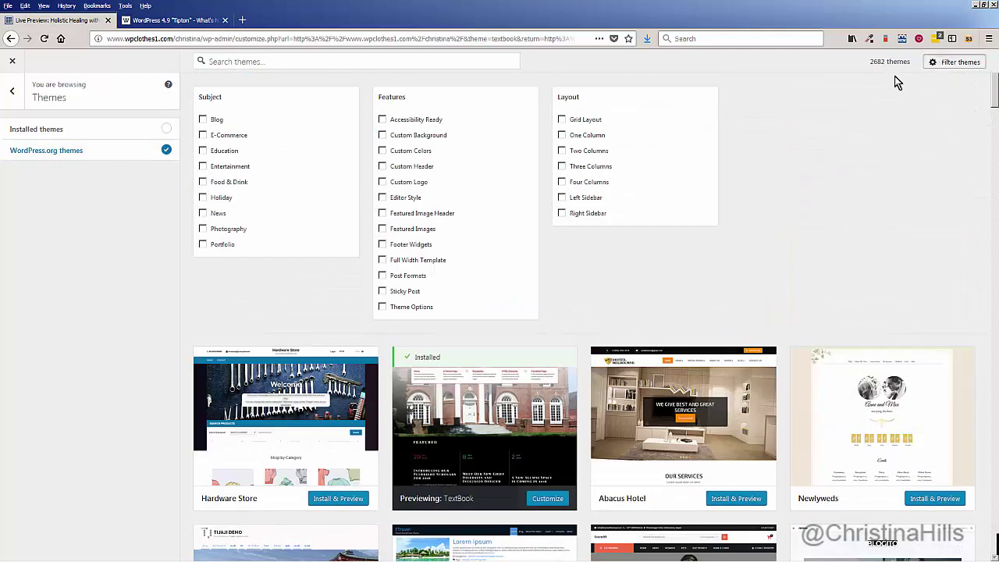
{"action": "left_click", "coordinate": [202, 230]}
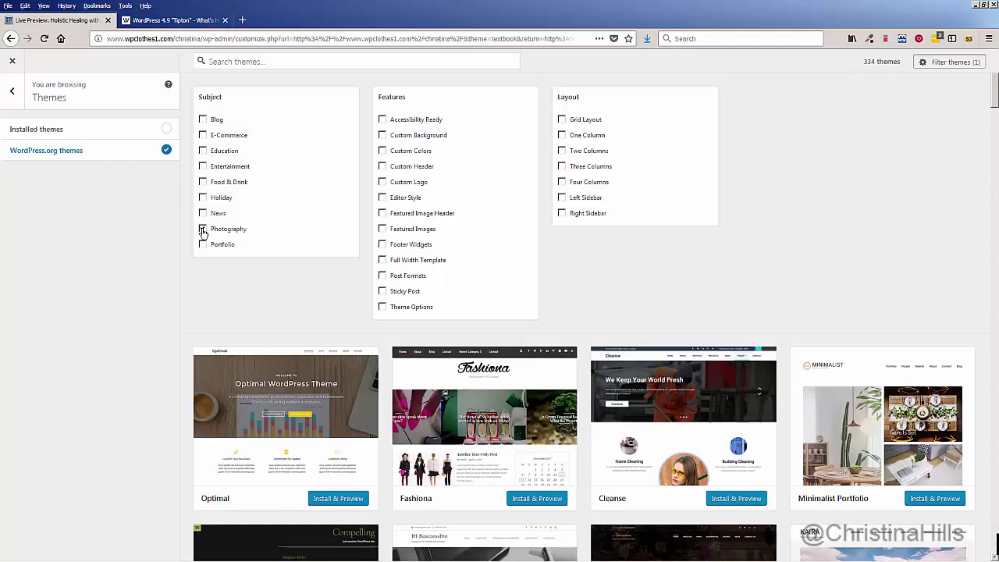
{"action": "left_click", "coordinate": [562, 120]}
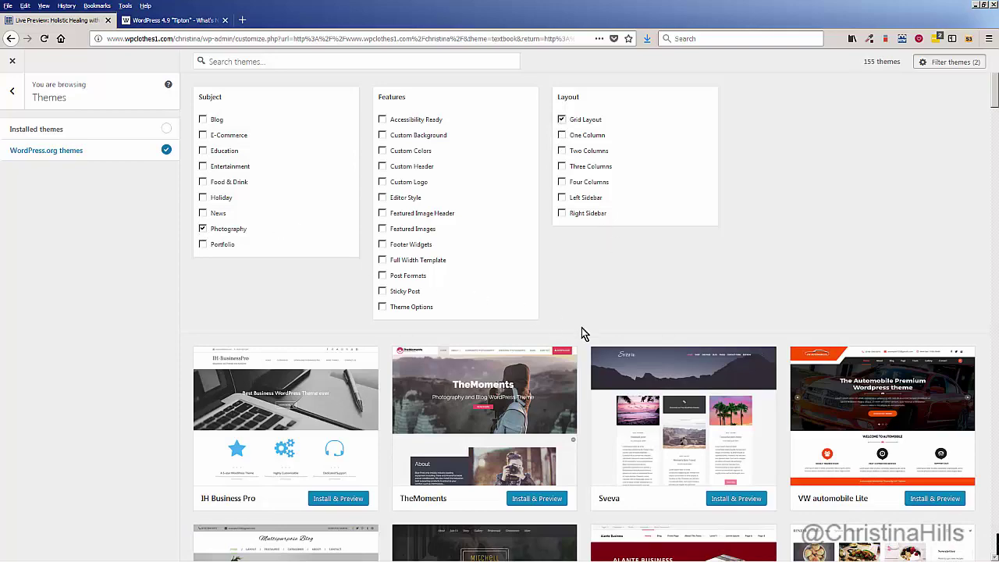
- Install and preview the Multipurpose Blog theme from the filtered WordPress.org themes
{"action": "scroll", "coordinate": [583, 334], "scroll_direction": "down", "scroll_amount": 2}
{"action": "scroll", "coordinate": [583, 334], "scroll_direction": "down", "scroll_amount": 2}
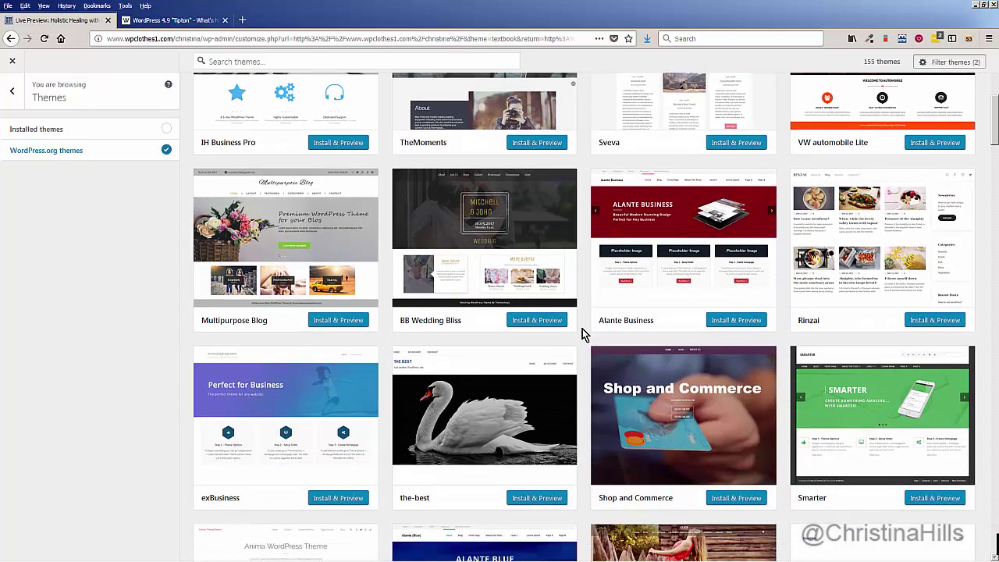
{"action": "scroll", "coordinate": [583, 334], "scroll_direction": "down", "scroll_amount": 1}
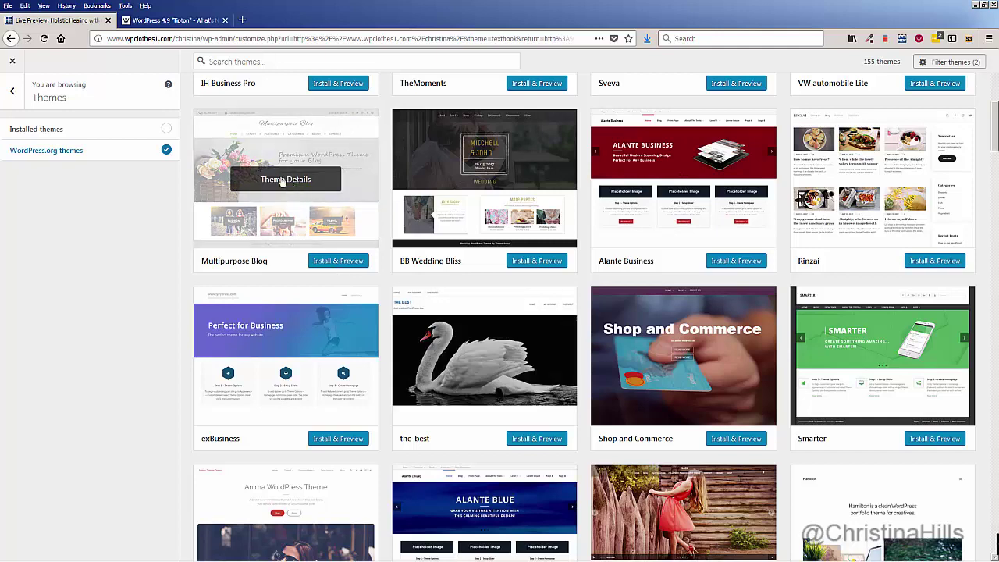
{"action": "left_click", "coordinate": [344, 261]}
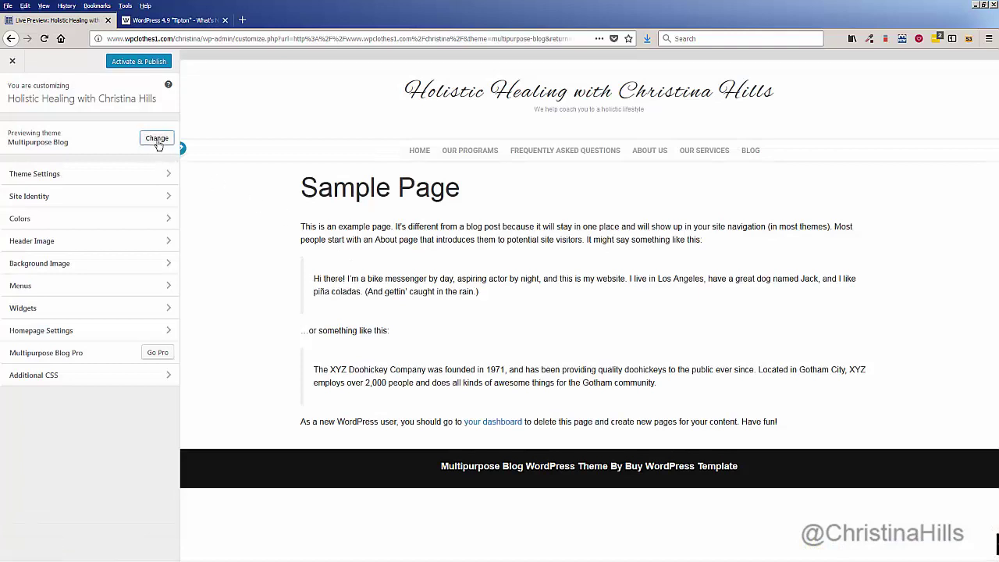
- Return to the installed themes, live-preview the Pure & Simple theme and publish the design
{"action": "left_click", "coordinate": [156, 138]}
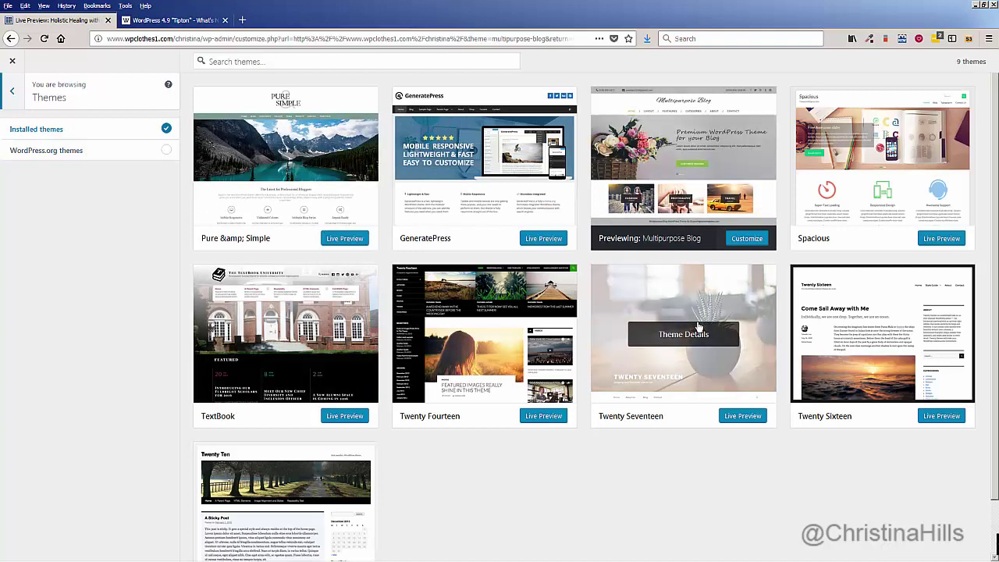
{"action": "left_click", "coordinate": [128, 159]}
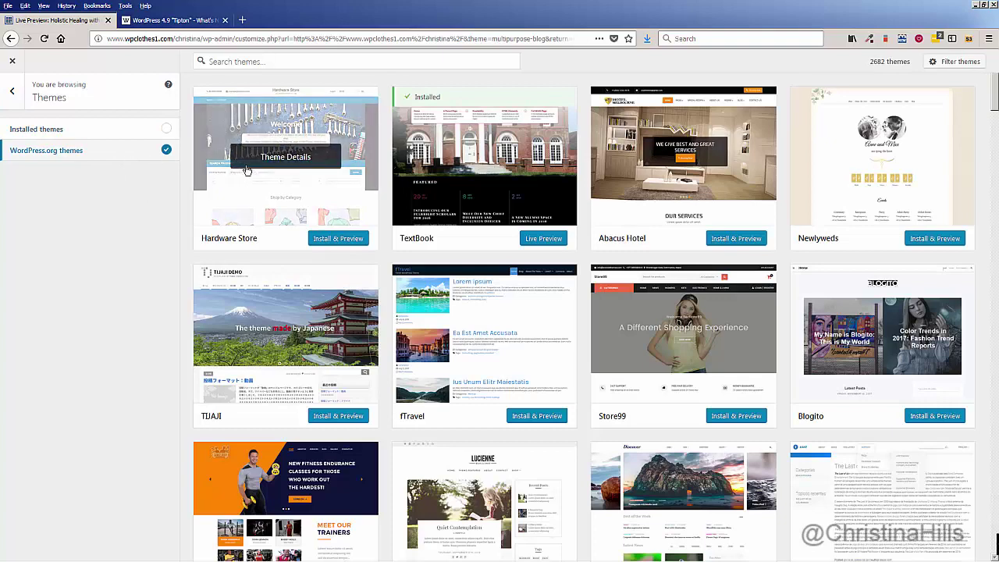
{"action": "left_click", "coordinate": [142, 135]}
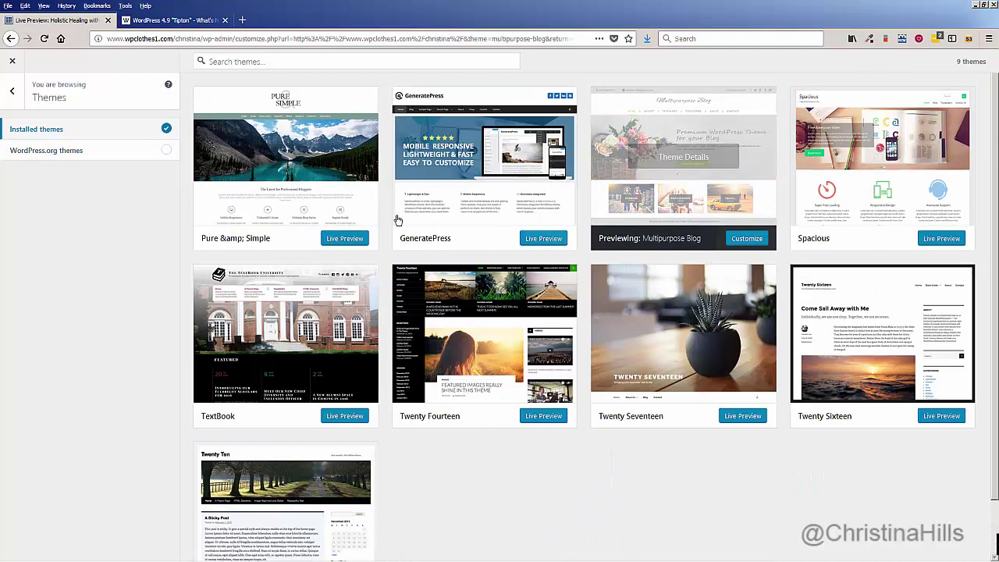
{"action": "left_click", "coordinate": [343, 238]}
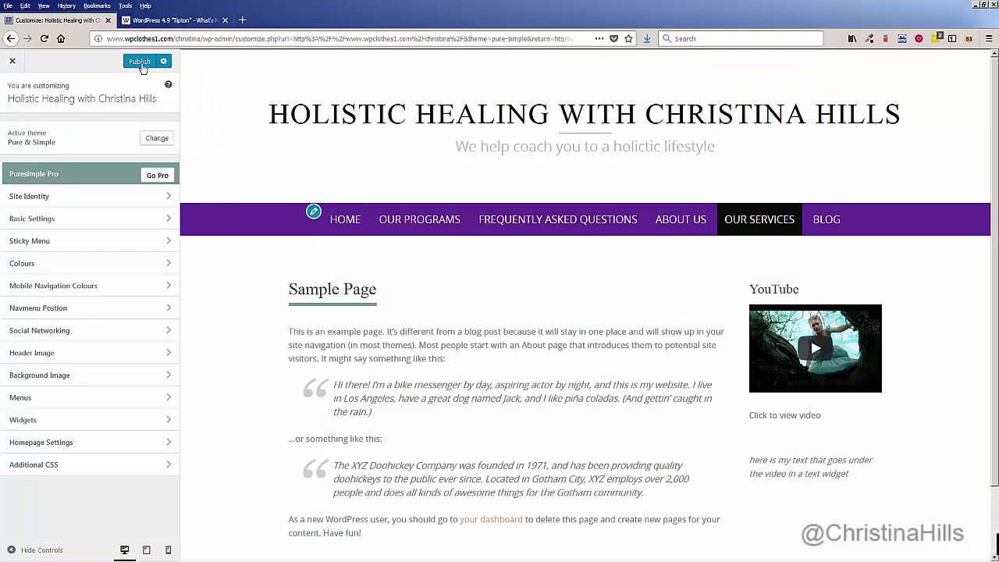
{"action": "left_click", "coordinate": [140, 61]}
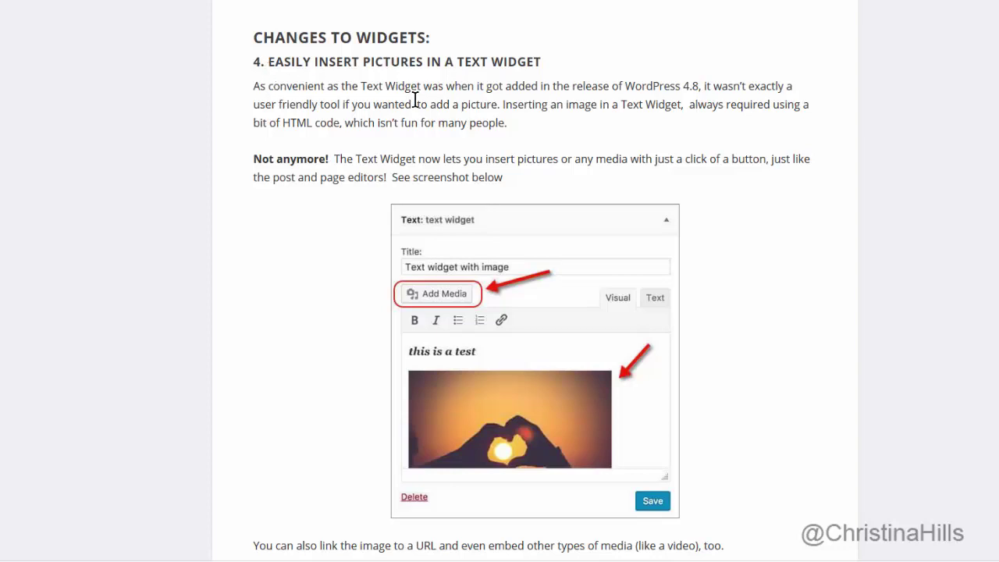
- Read the article's sections on inserting pictures in a Text Widget and on the new Gallery Widget
{"action": "scroll", "coordinate": [506, 205], "scroll_direction": "down", "scroll_amount": 2}
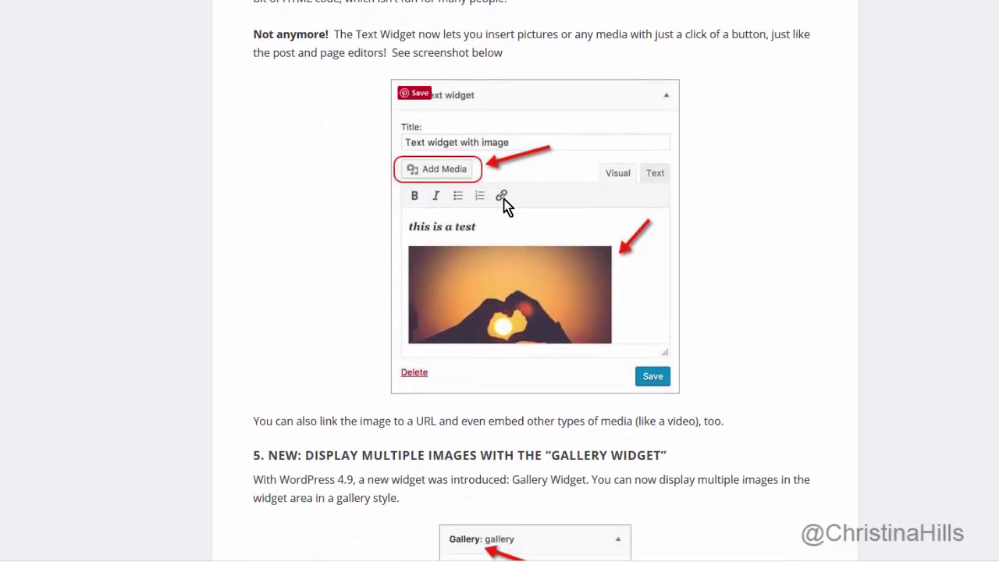
{"action": "scroll", "coordinate": [504, 205], "scroll_direction": "down", "scroll_amount": 2}
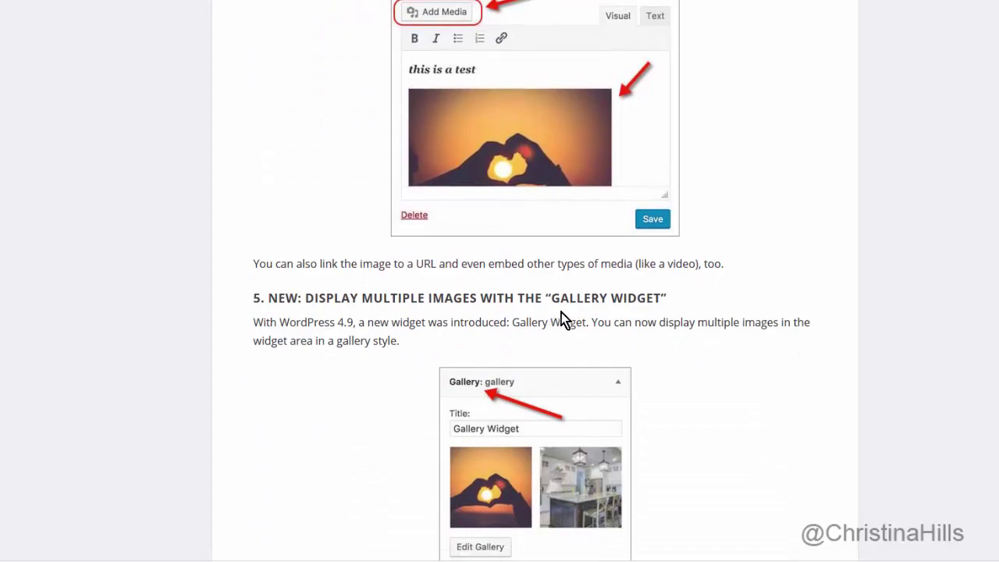
{"action": "scroll", "coordinate": [430, 217], "scroll_direction": "up", "scroll_amount": 2}
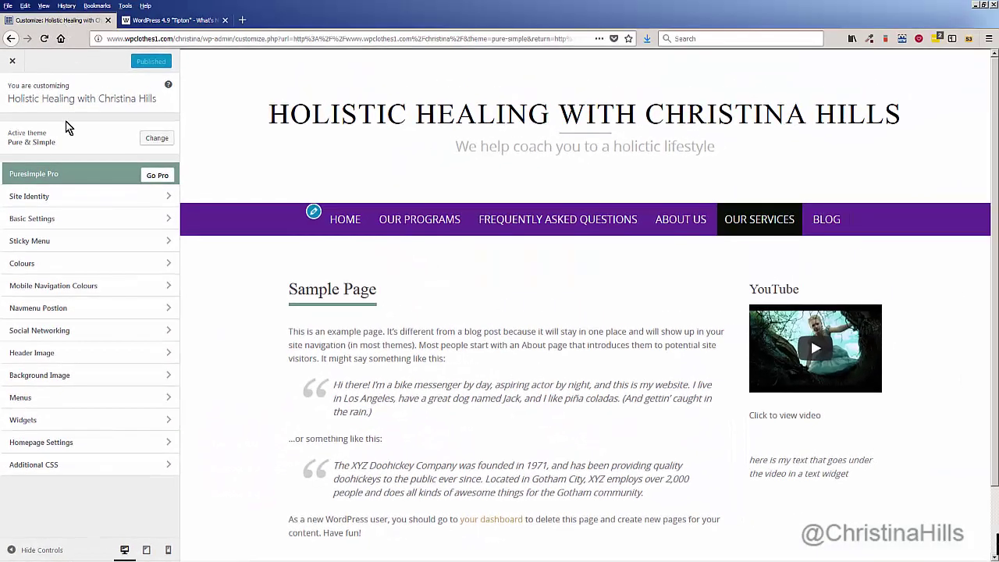
- Close the Customizer and open the site's Widgets administration page
{"action": "left_click", "coordinate": [12, 66]}
{"action": "mouse_move", "coordinate": [53, 66]}
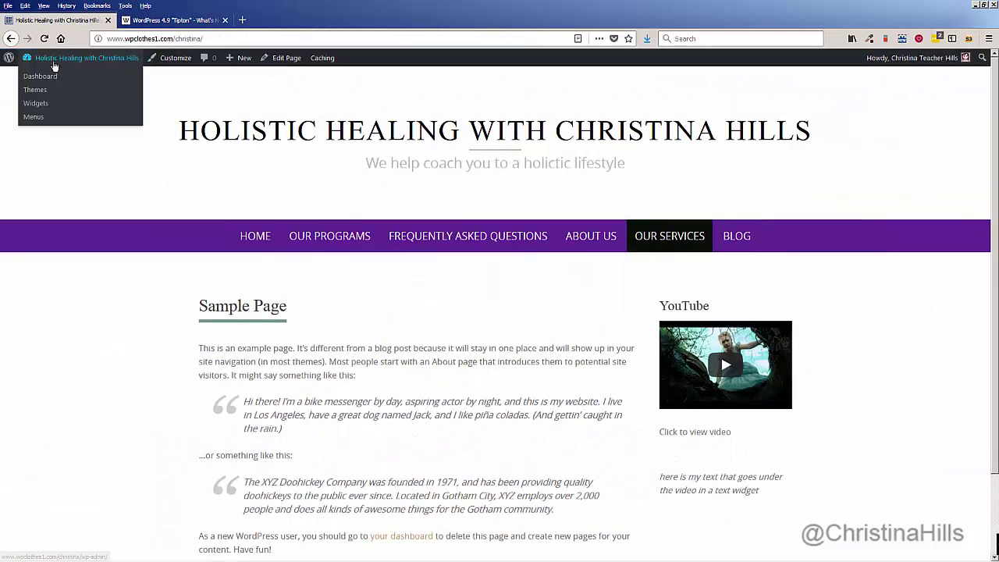
{"action": "left_click", "coordinate": [42, 105]}
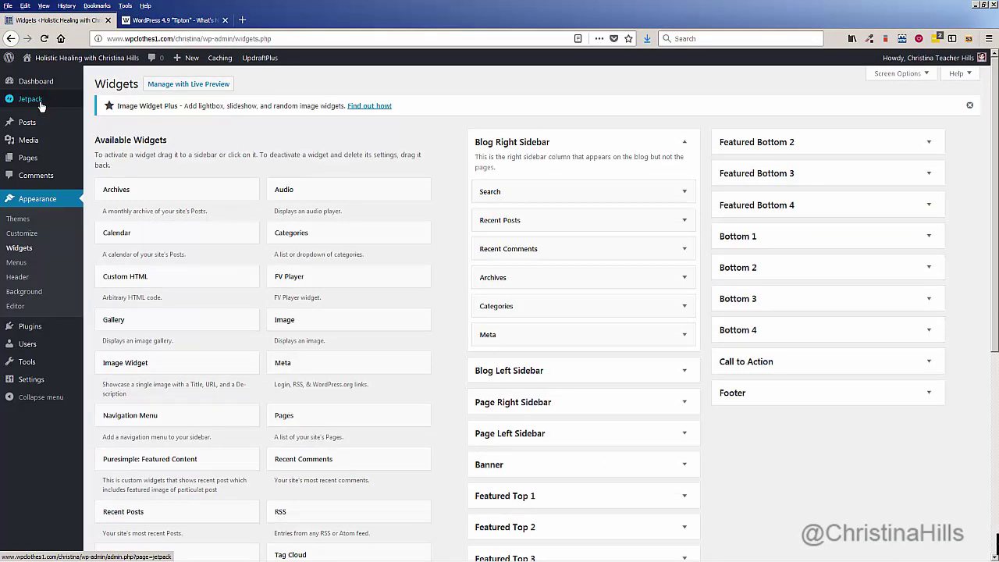
- Check the WordPress 4.9 article's text widget section, and add a Text widget as the first item of the Blog Right Sidebar
{"action": "left_click", "coordinate": [172, 20]}
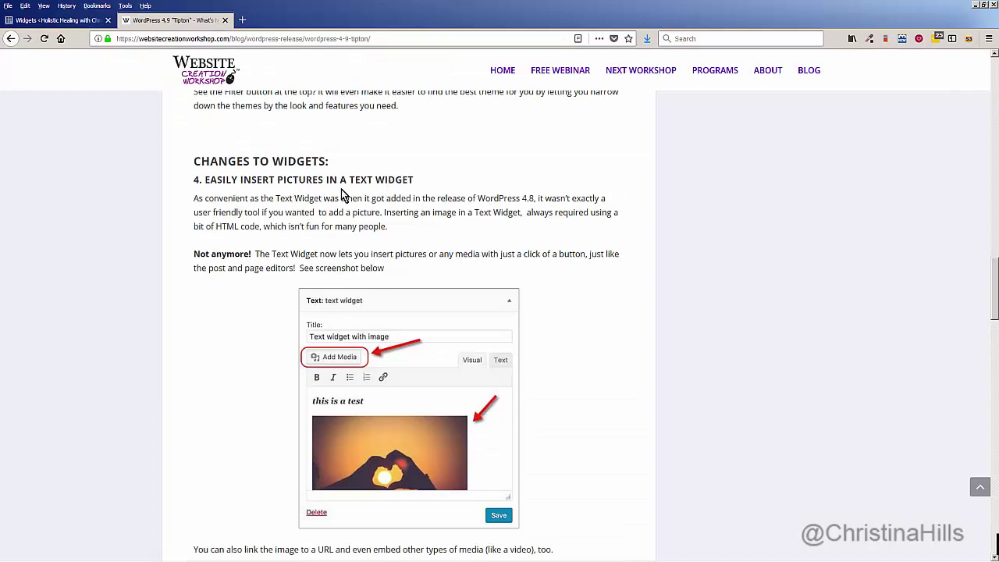
{"action": "left_click", "coordinate": [93, 20]}
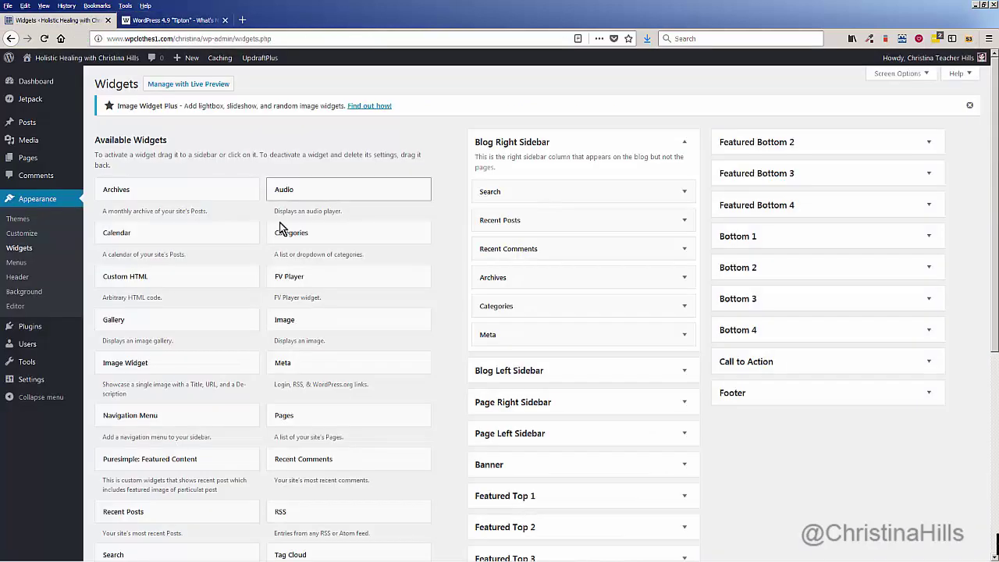
{"action": "scroll", "coordinate": [264, 433], "scroll_direction": "down", "scroll_amount": 3}
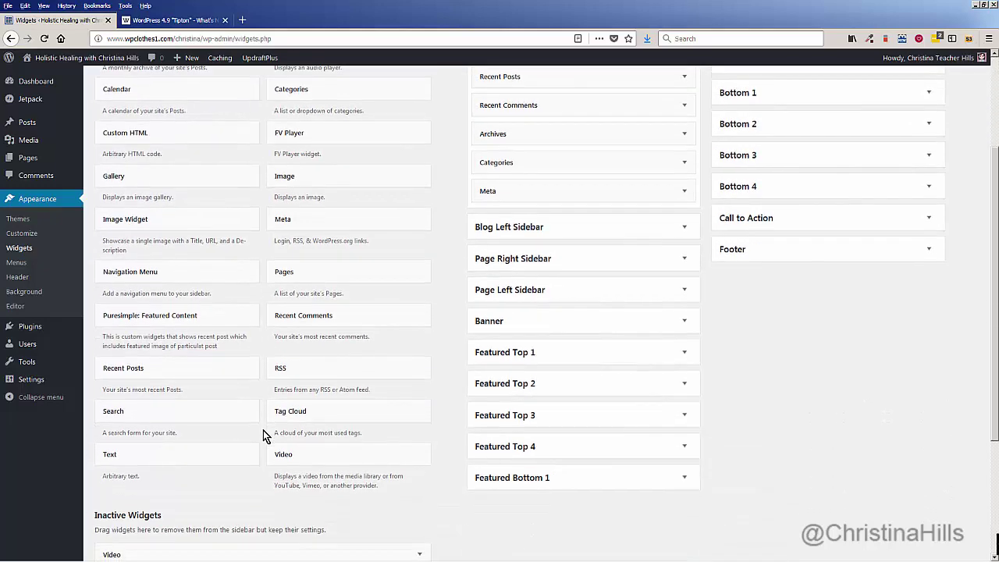
{"action": "left_click_drag", "start_coordinate": [196, 450], "coordinate": [539, 149]}
{"action": "scroll", "coordinate": [536, 229], "scroll_direction": "up", "scroll_amount": 3}
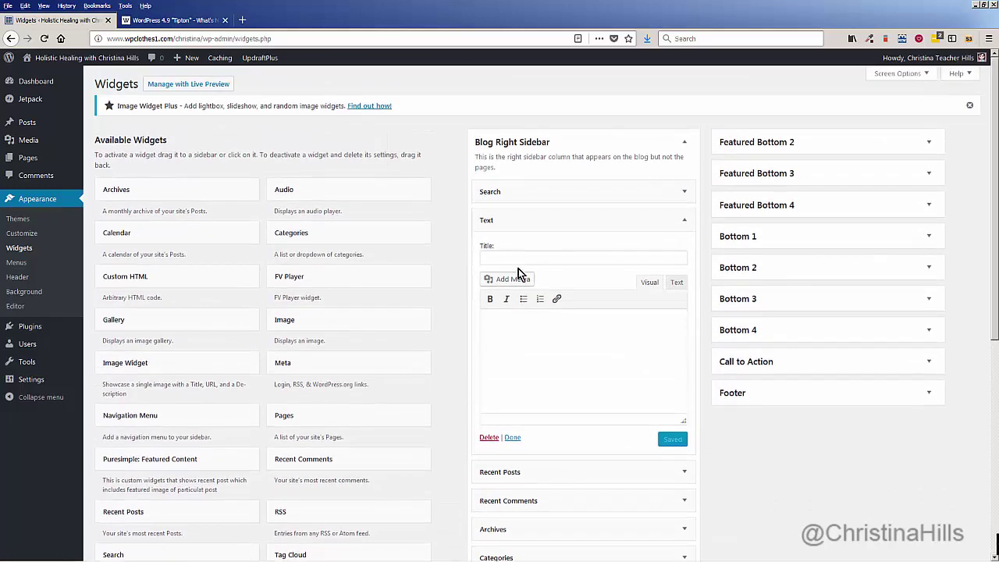
{"action": "left_click_drag", "start_coordinate": [524, 223], "coordinate": [528, 194]}
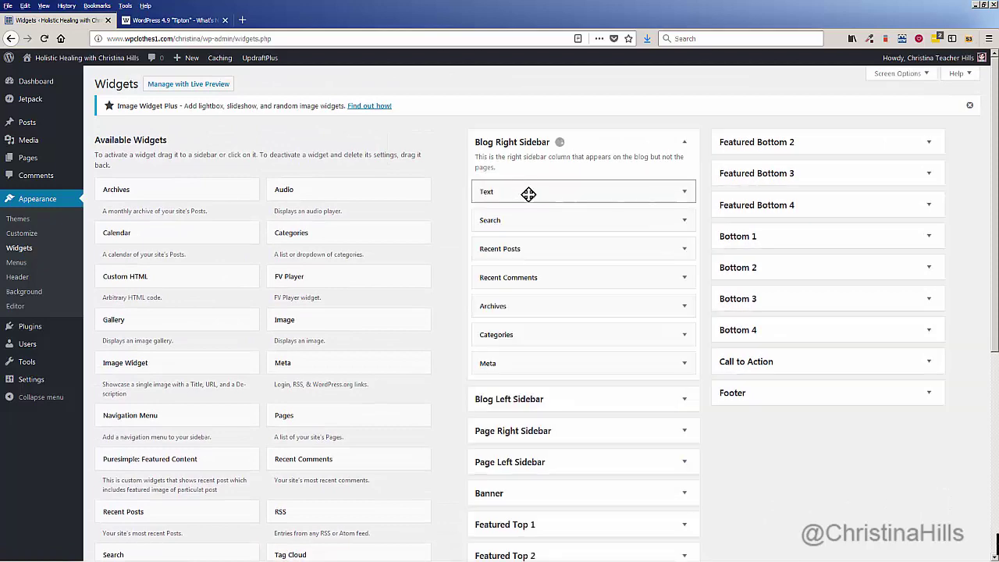
- Enter "Picture in the sidebar" as the new Text widget's content, followed by a line break
{"action": "left_click", "coordinate": [670, 191]}
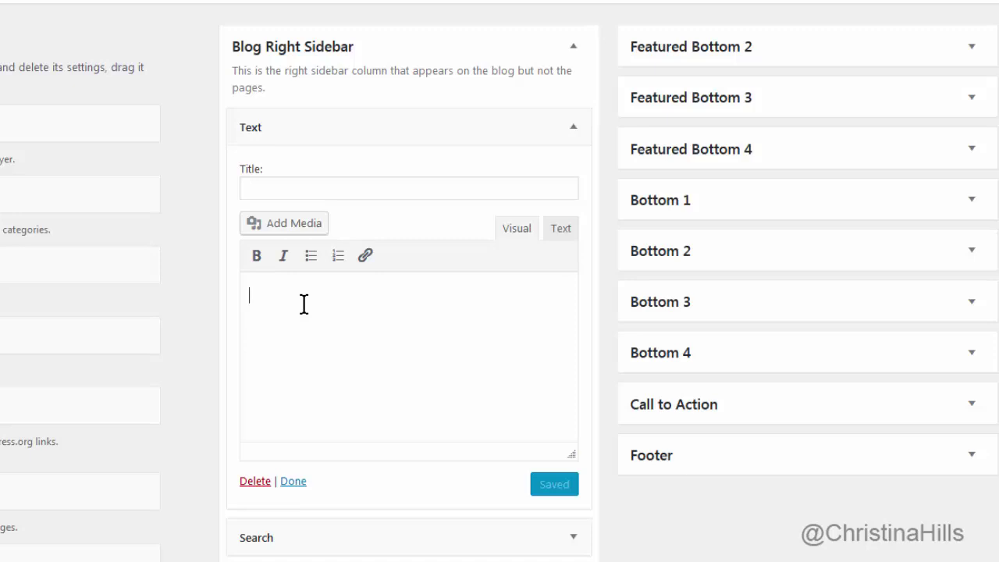
{"action": "type", "text": "Picture"}
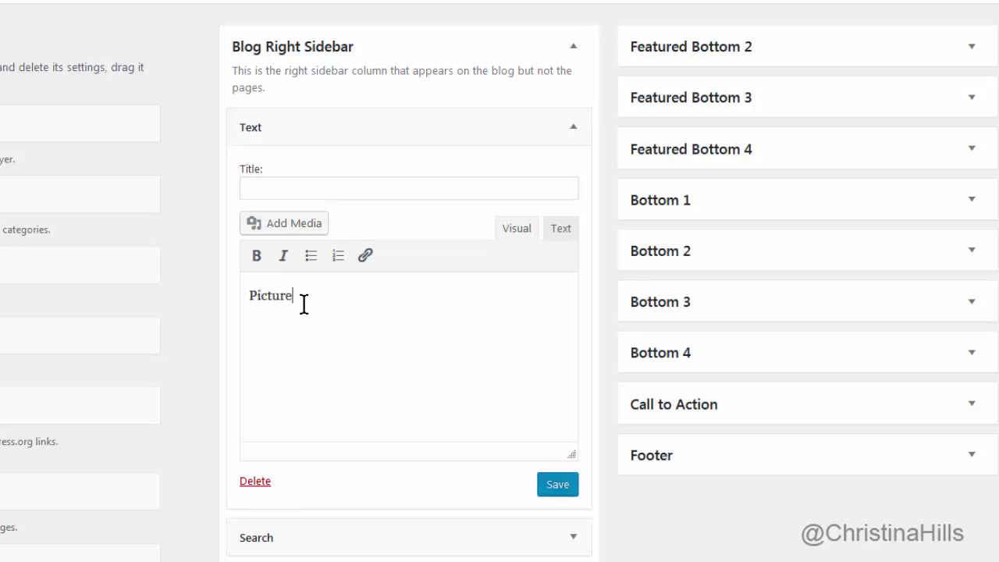
{"action": "type", "text": " in the sidebar"}
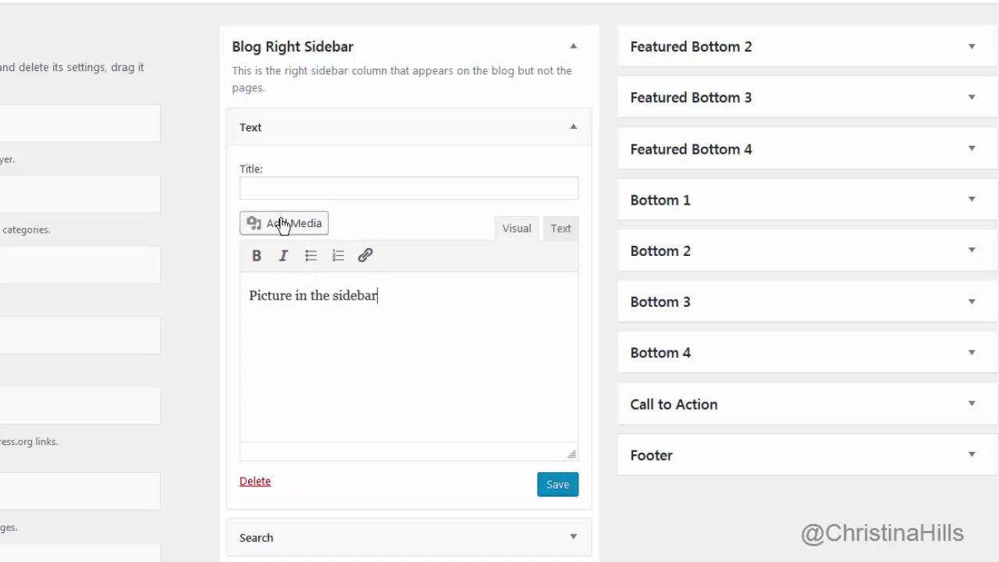
{"action": "key", "text": "Return"}
- Insert the woman's headshot from the media library below the widget's text and select the image
{"action": "left_click", "coordinate": [287, 227]}
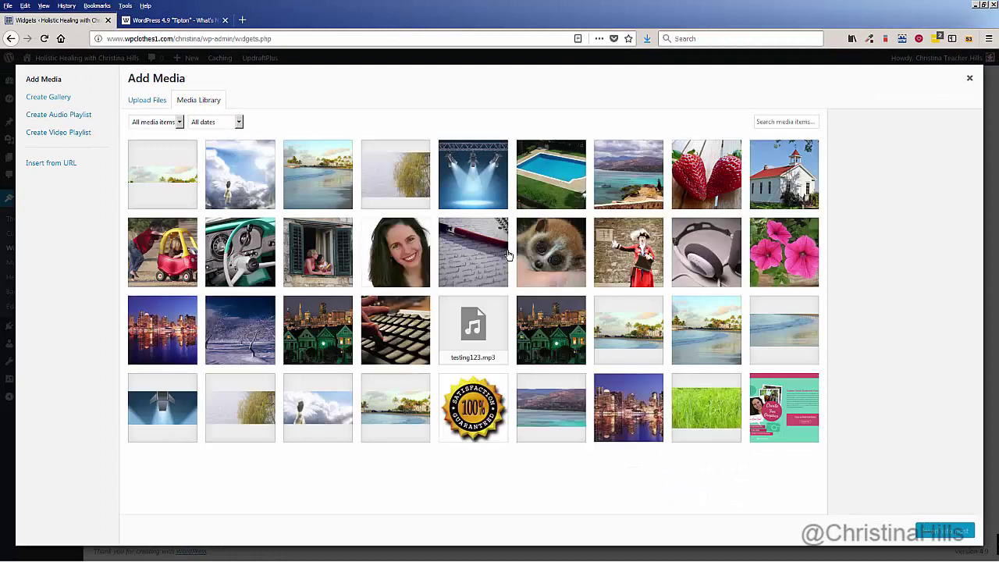
{"action": "left_click", "coordinate": [410, 250]}
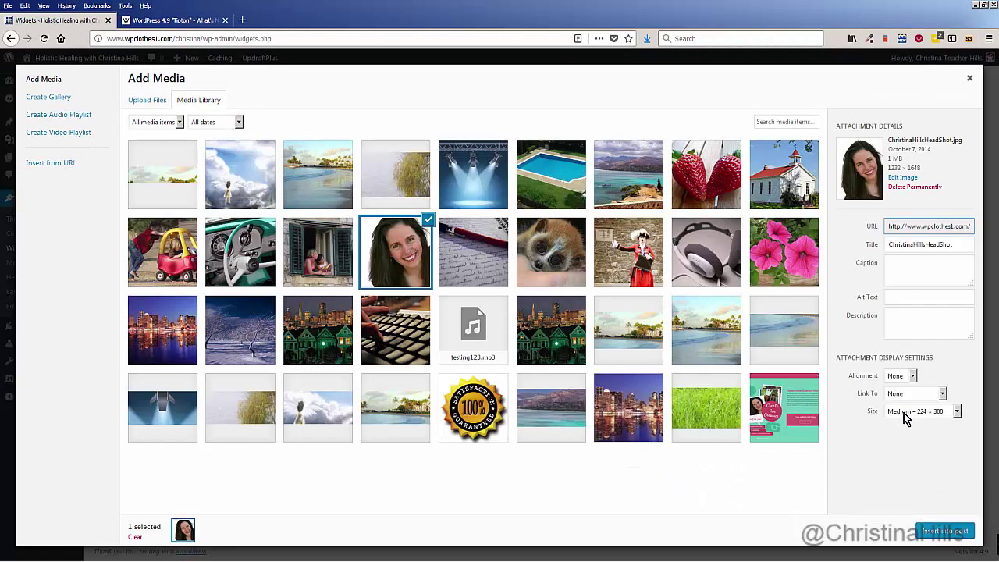
{"action": "left_click", "coordinate": [947, 534]}
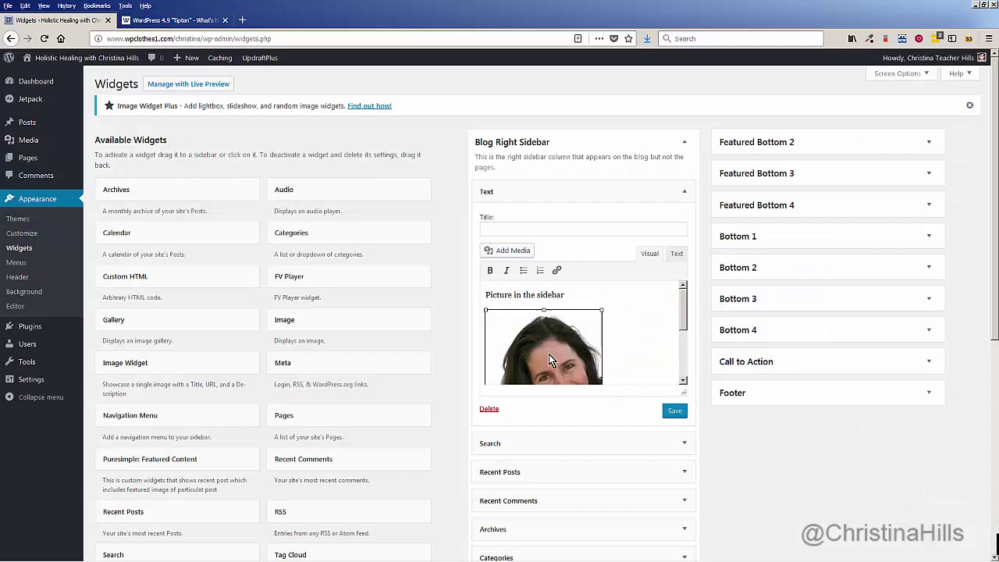
{"action": "left_click", "coordinate": [549, 354]}
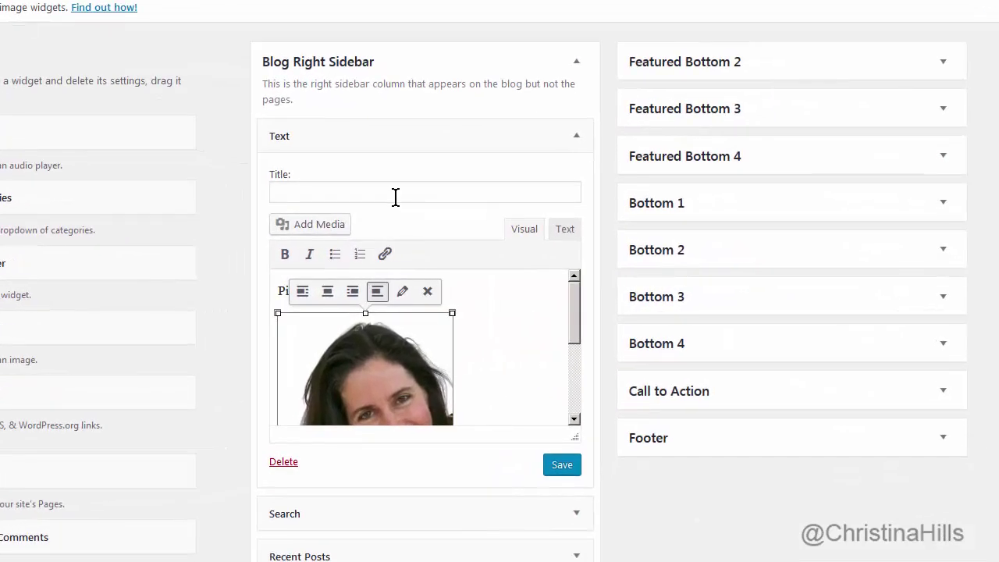
- Title the Text widget "New Text Widget Function" and save it
{"action": "left_click", "coordinate": [563, 231]}
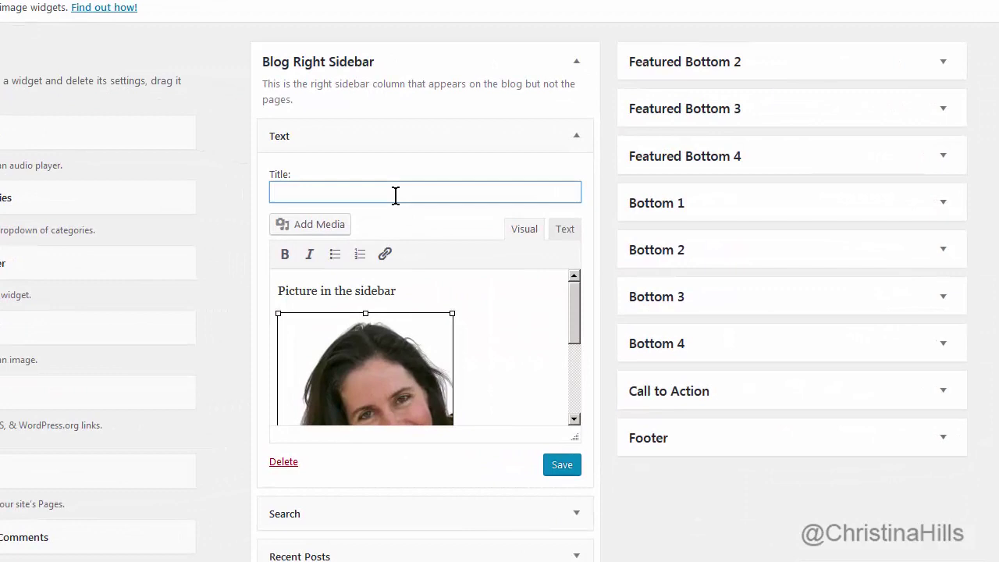
{"action": "type", "text": "New Tex"}
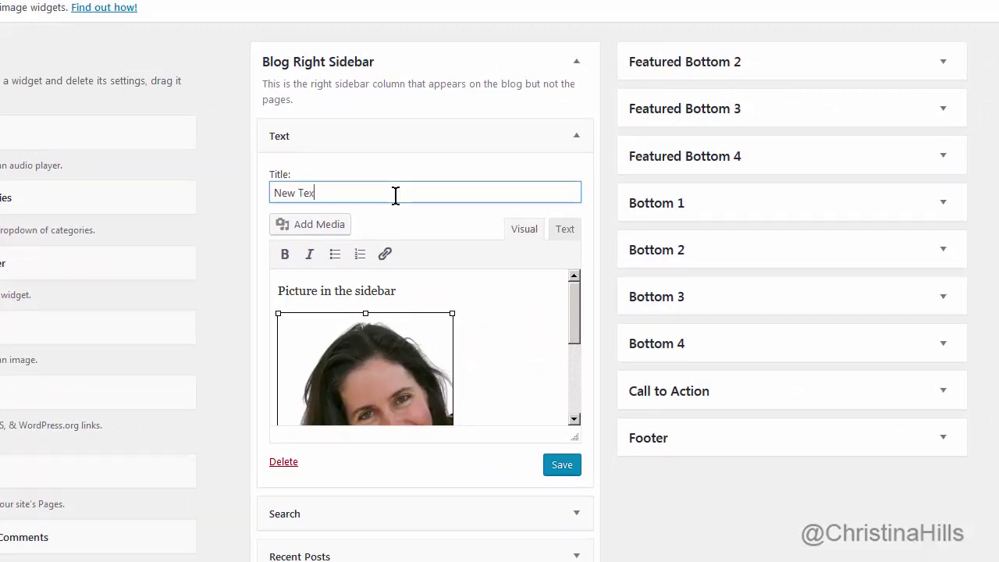
{"action": "type", "text": "t Widget Function"}
{"action": "left_click", "coordinate": [562, 466]}
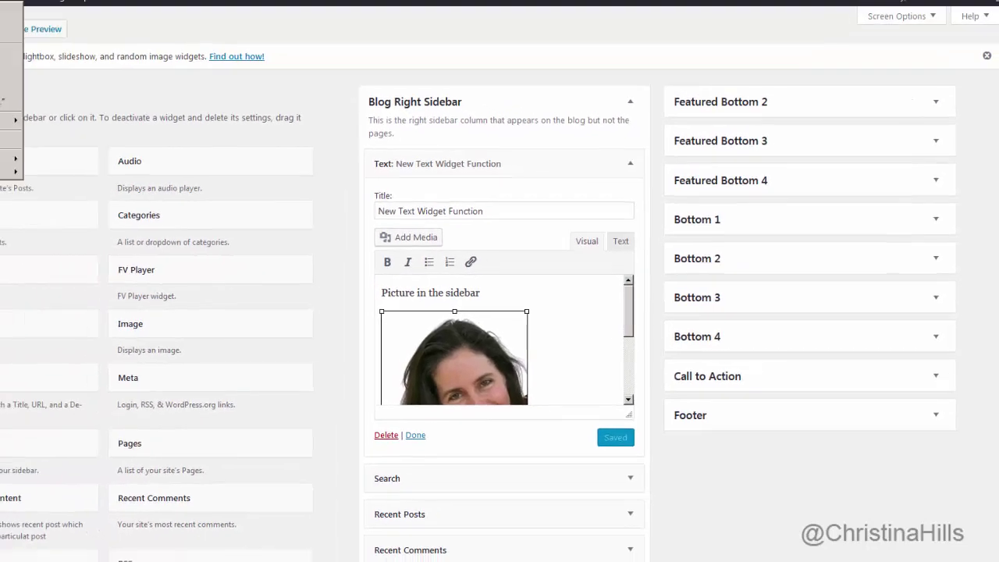
- Open the live site in a separate browser tab and check the new Text widget in the Blog page's sidebar
{"action": "right_click", "coordinate": [23, 60]}
{"action": "left_click", "coordinate": [98, 69]}
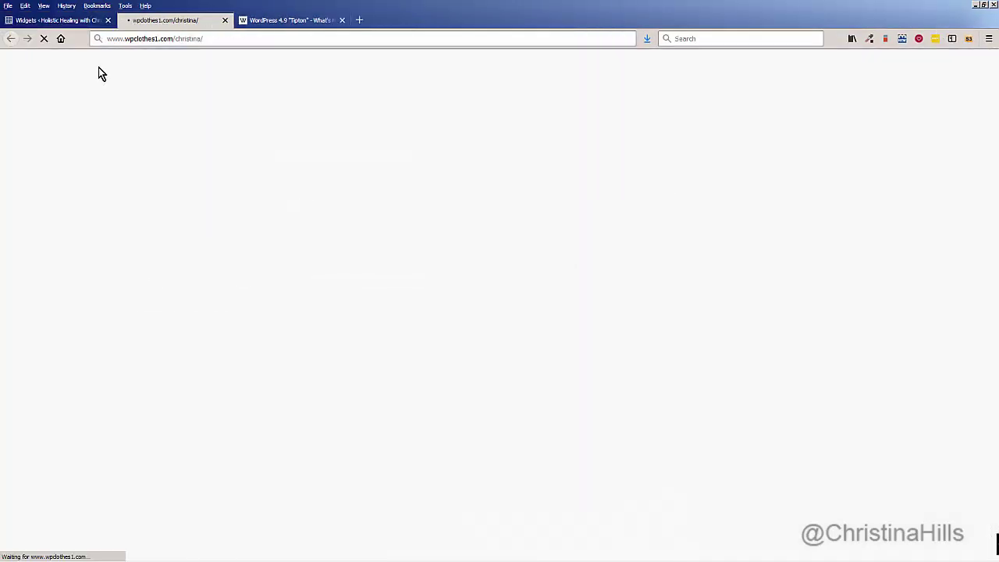
{"action": "left_click", "coordinate": [732, 238]}
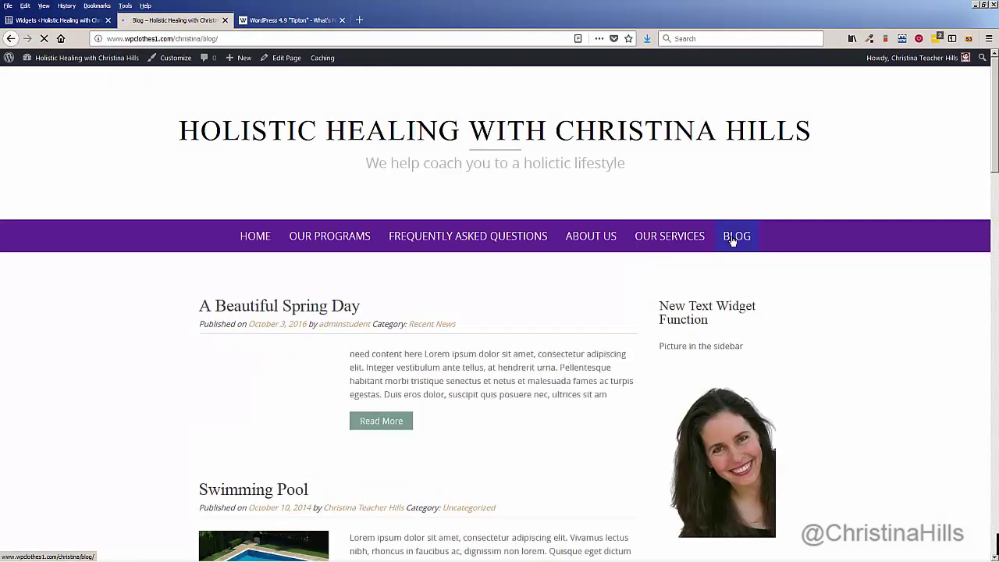
{"action": "scroll", "coordinate": [629, 273], "scroll_direction": "down", "scroll_amount": 2}
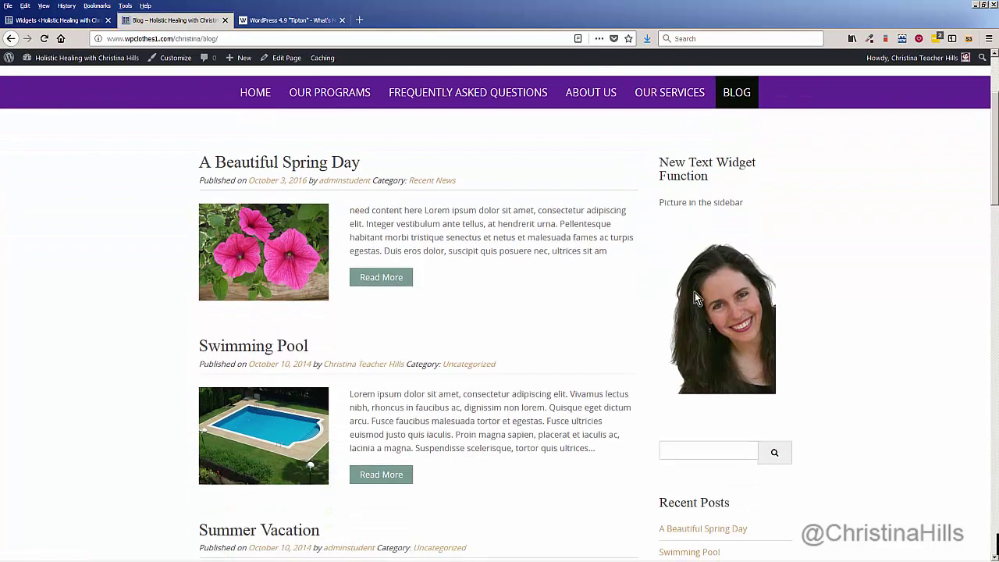
{"action": "scroll", "coordinate": [694, 292], "scroll_direction": "up", "scroll_amount": 2}
- Review the available widgets alongside the blog sidebar, the WordPress 4.9 article's widget section and the Image Widget plugin page
{"action": "left_click", "coordinate": [88, 22]}
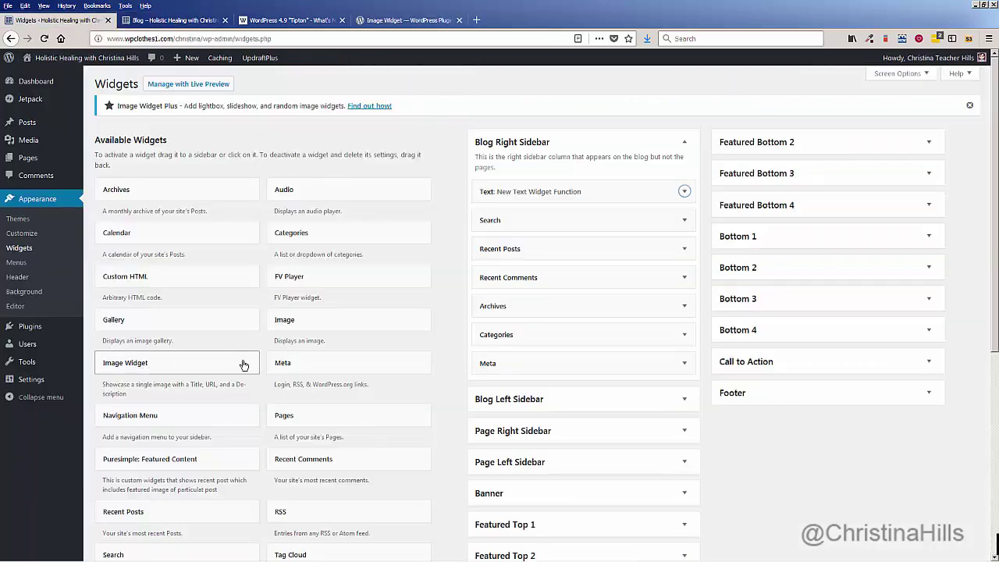
{"action": "left_click", "coordinate": [185, 25]}
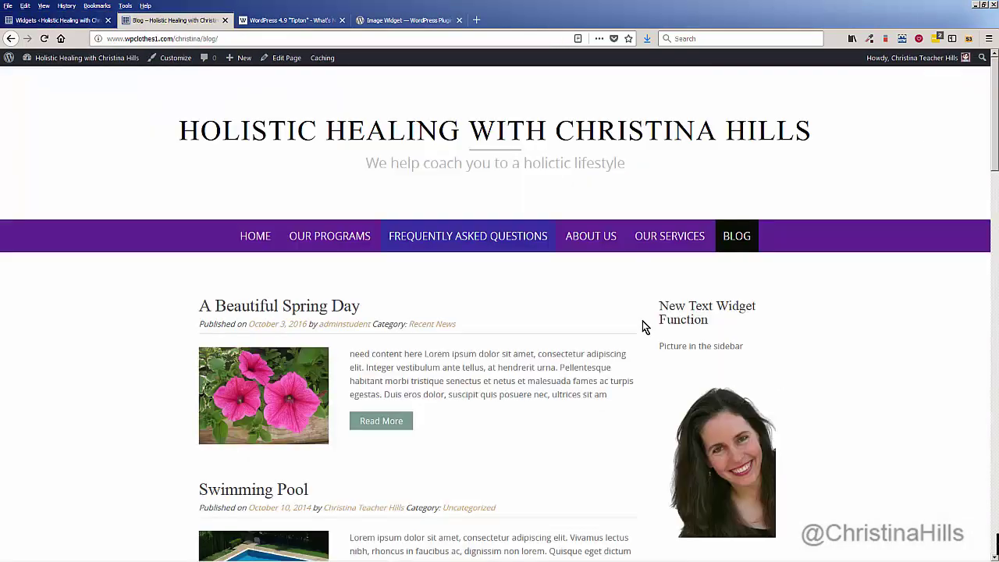
{"action": "left_click", "coordinate": [83, 25]}
{"action": "left_click", "coordinate": [265, 21]}
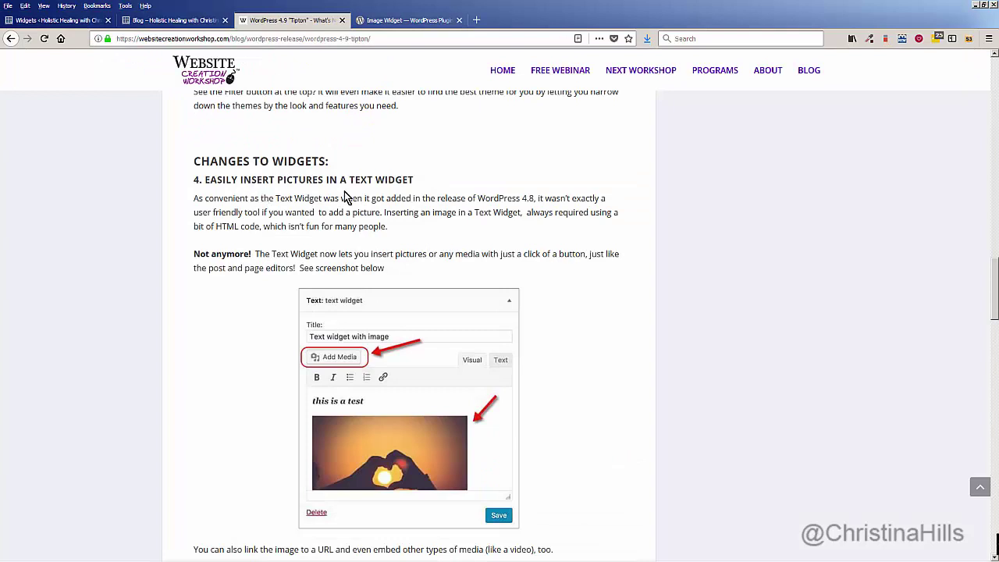
{"action": "left_click", "coordinate": [406, 21]}
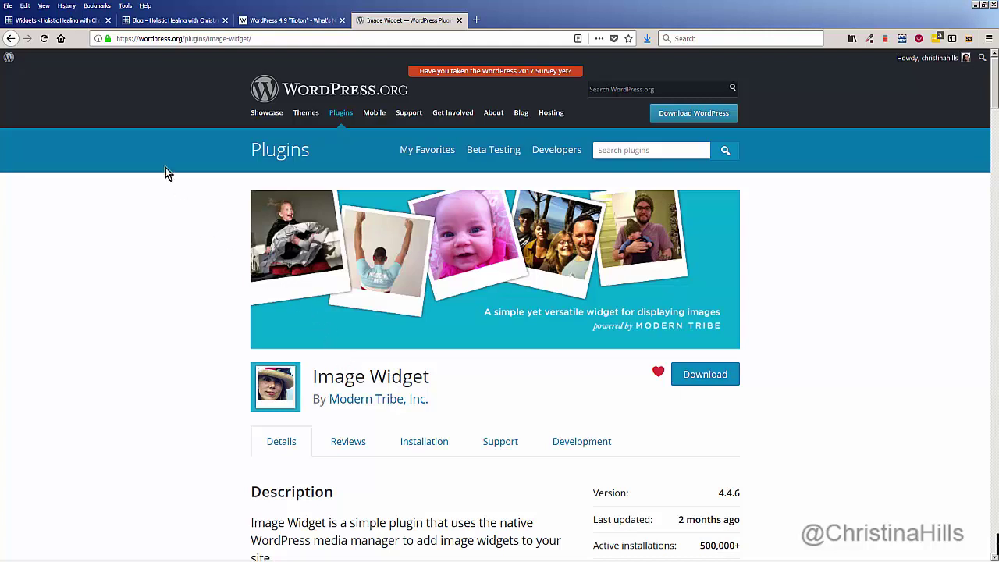
{"action": "left_click", "coordinate": [72, 23]}
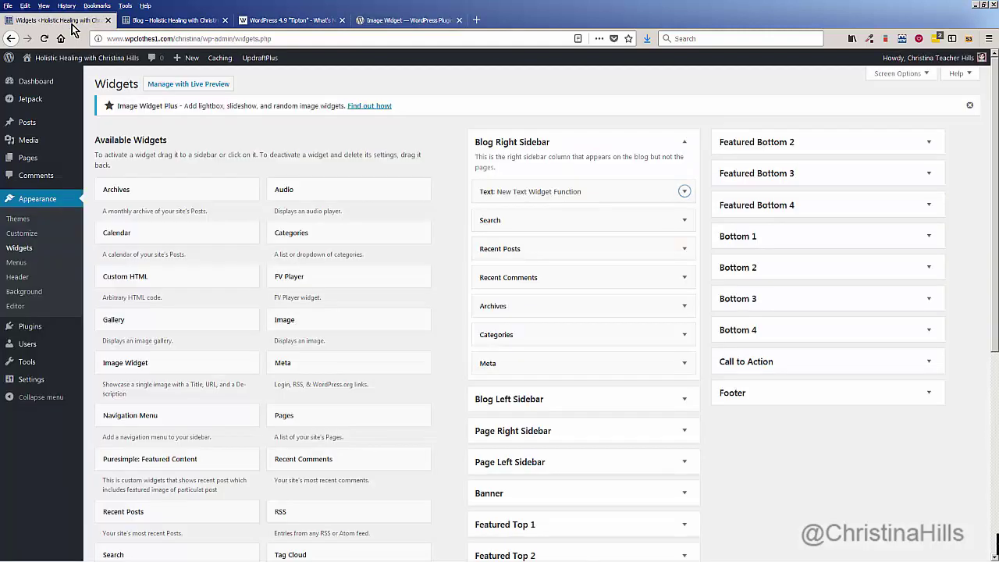
{"action": "left_click", "coordinate": [684, 192]}
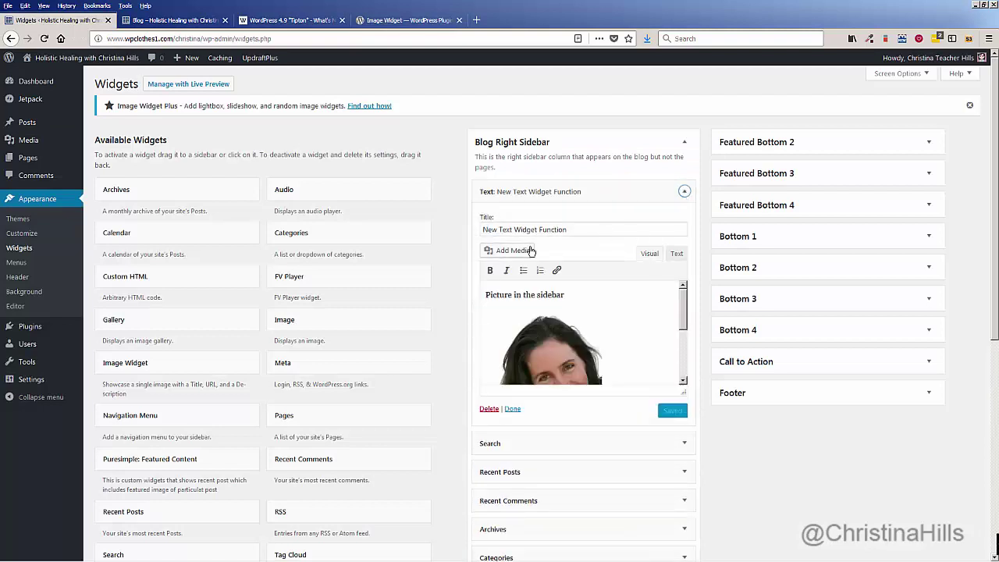
{"action": "left_click_drag", "start_coordinate": [683, 310], "coordinate": [683, 341]}
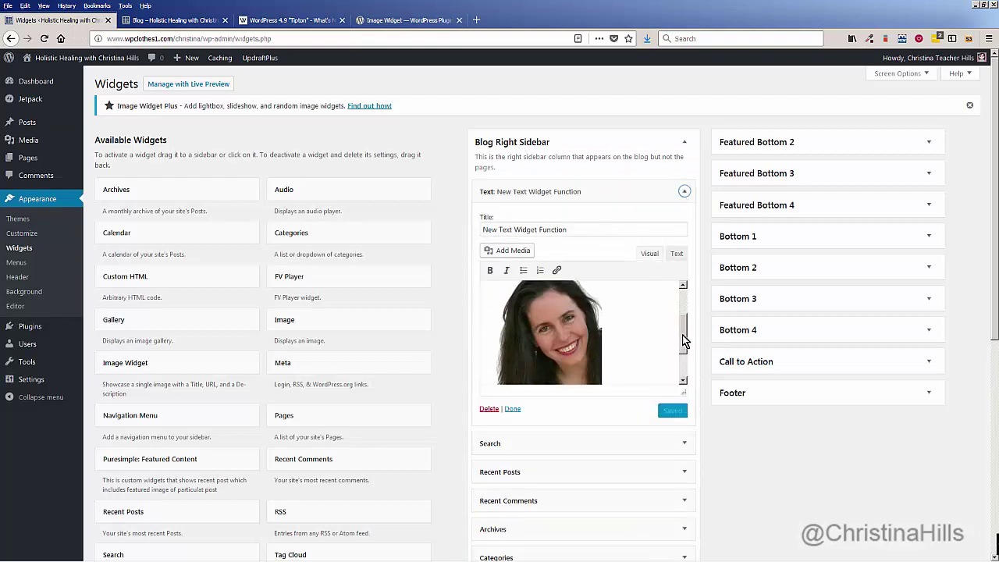
{"action": "left_click", "coordinate": [550, 326]}
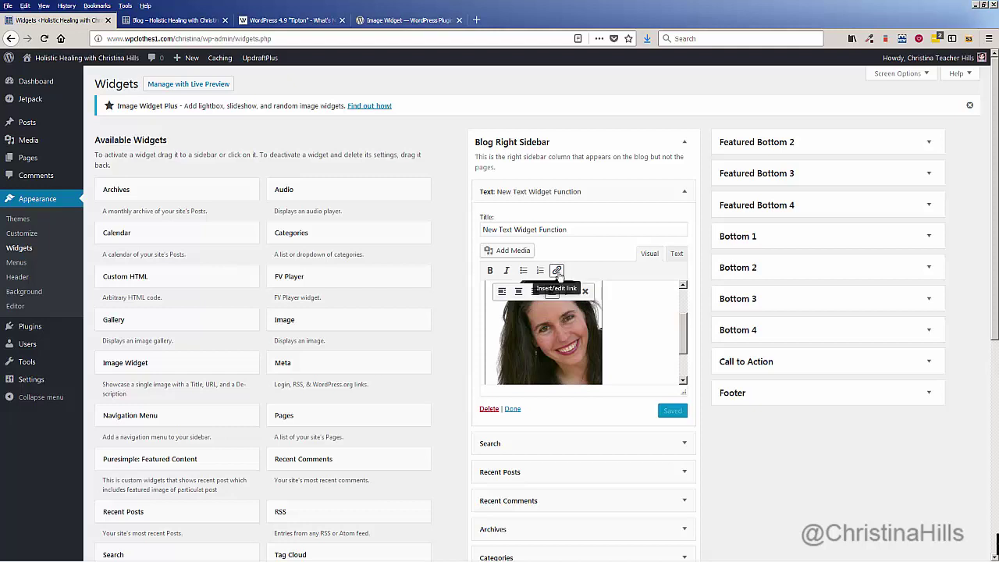
{"action": "left_click", "coordinate": [559, 274]}
{"action": "type", "text": "https://www.ChristinaHills.com"}
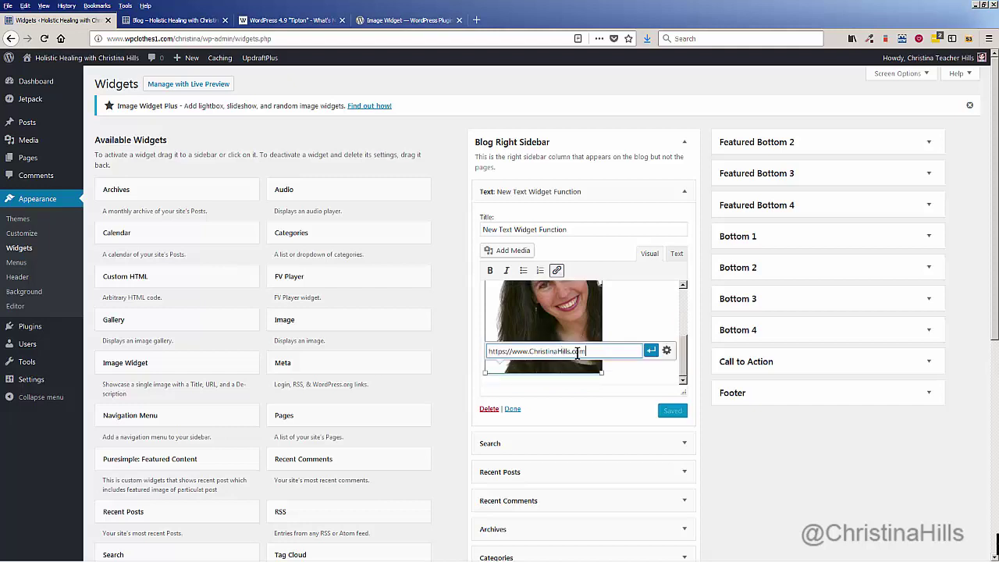
{"action": "left_click", "coordinate": [651, 353]}
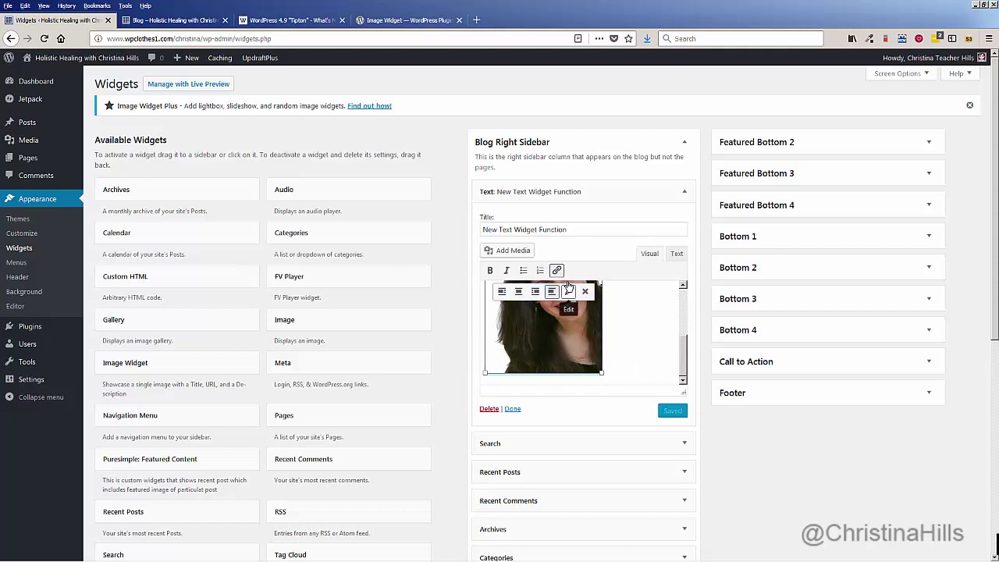
- Make the headshot's link open in a new tab and save the Text widget
{"action": "left_click", "coordinate": [566, 283]}
{"action": "left_click", "coordinate": [666, 350]}
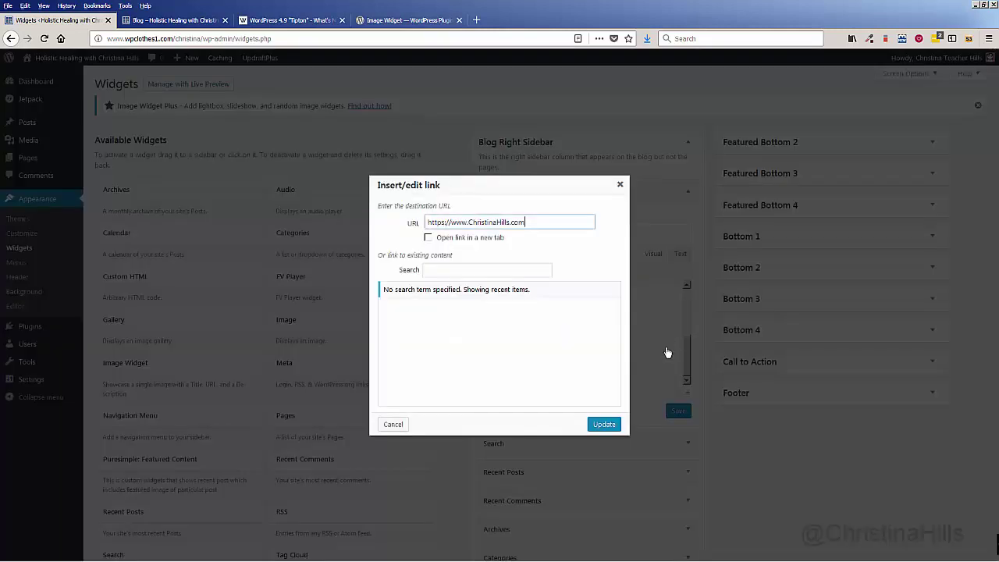
{"action": "left_click", "coordinate": [429, 238]}
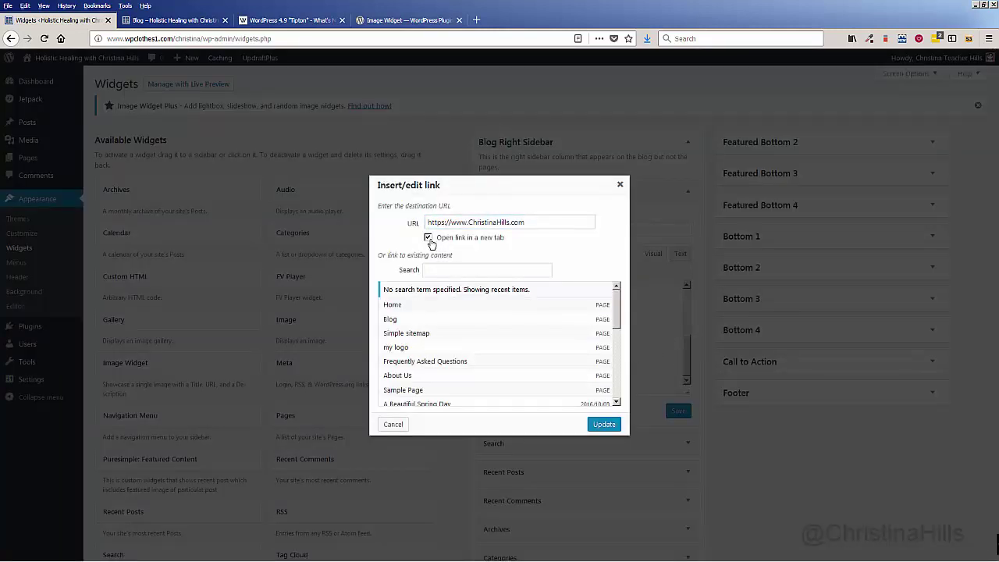
{"action": "left_click", "coordinate": [604, 424]}
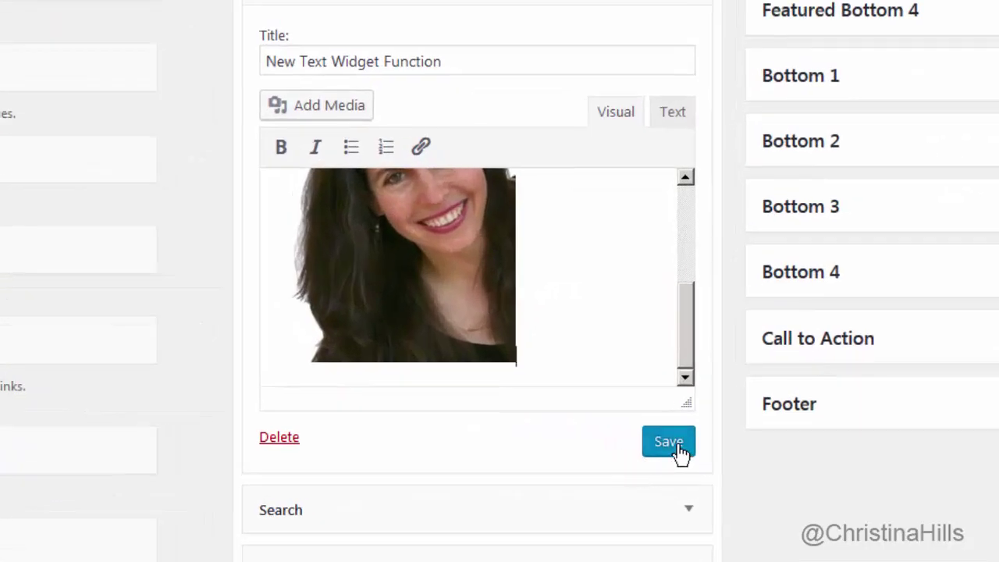
{"action": "left_click", "coordinate": [670, 443]}
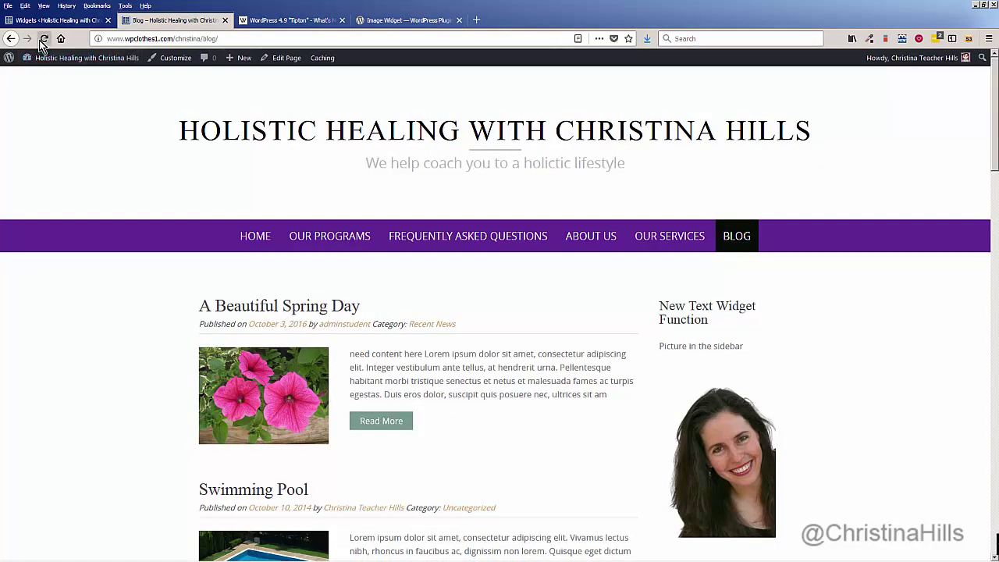
- Test the sidebar picture's link on the reloaded blog page, and review the Text widget's content on the Widgets screen
{"action": "left_click", "coordinate": [43, 39]}
{"action": "left_click", "coordinate": [720, 448]}
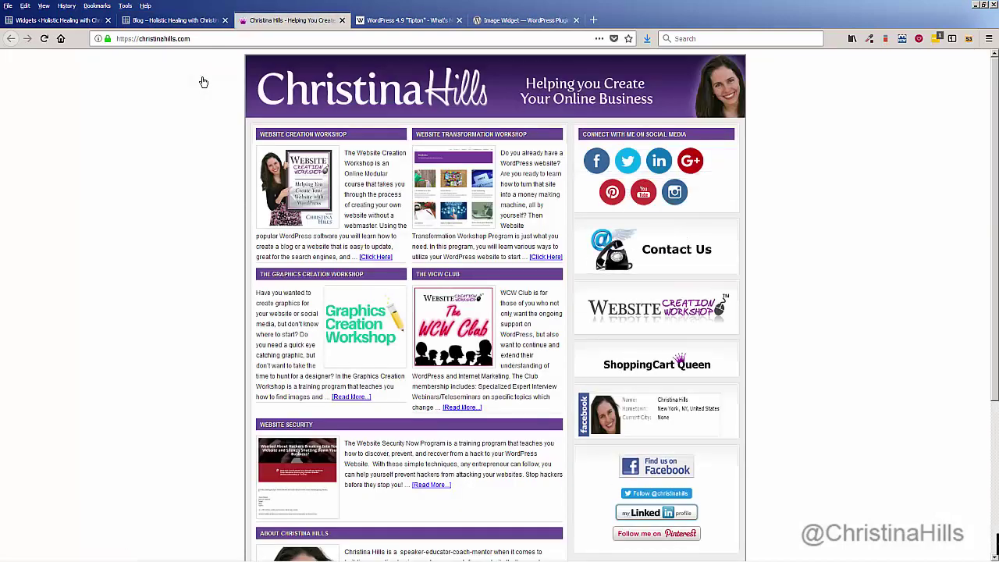
{"action": "left_click", "coordinate": [88, 25]}
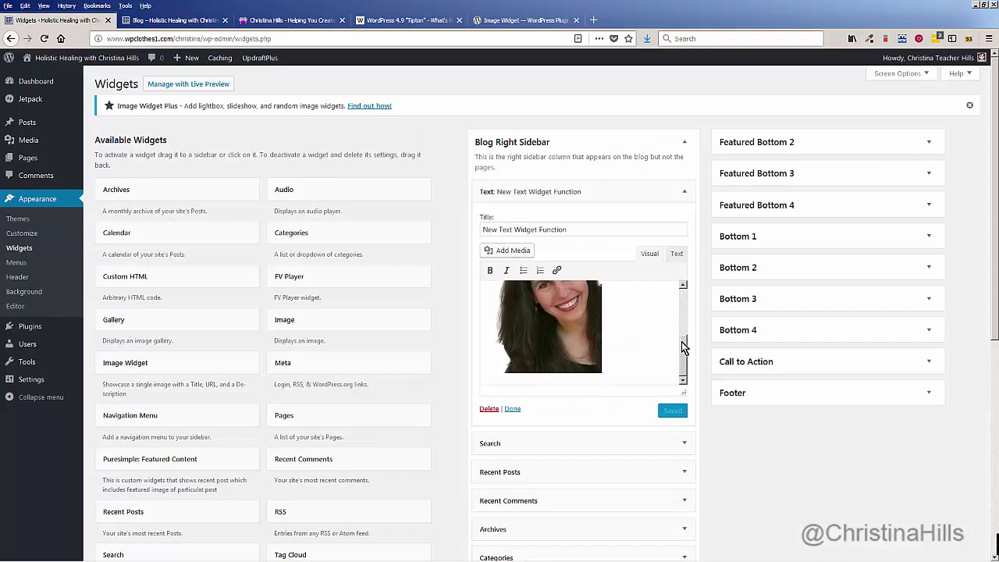
{"action": "left_click_drag", "start_coordinate": [685, 350], "coordinate": [681, 290]}
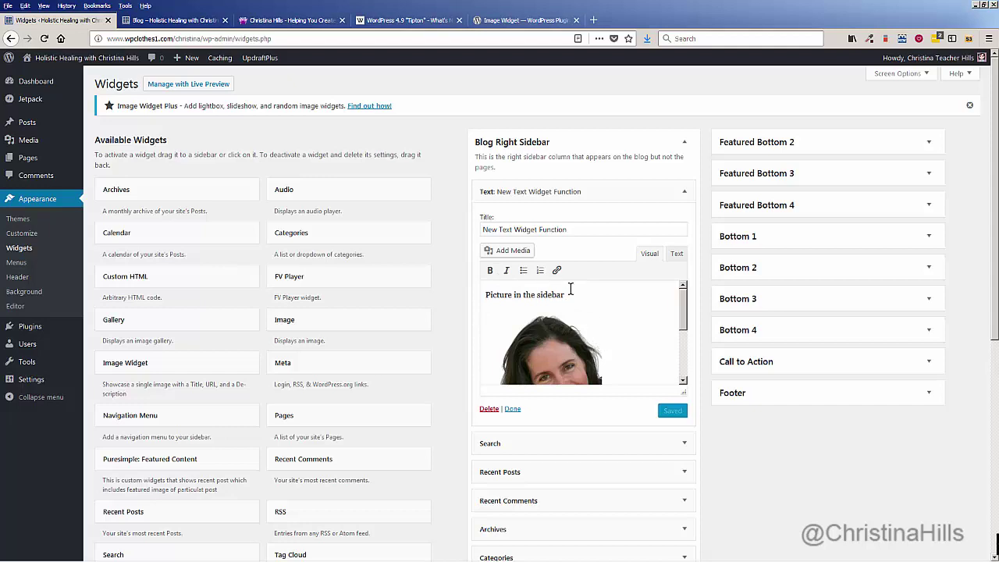
- Collapse the Text widget and add a Gallery widget titled "New Gallery Widget" directly below it in the Blog Right Sidebar
{"action": "left_click", "coordinate": [684, 193]}
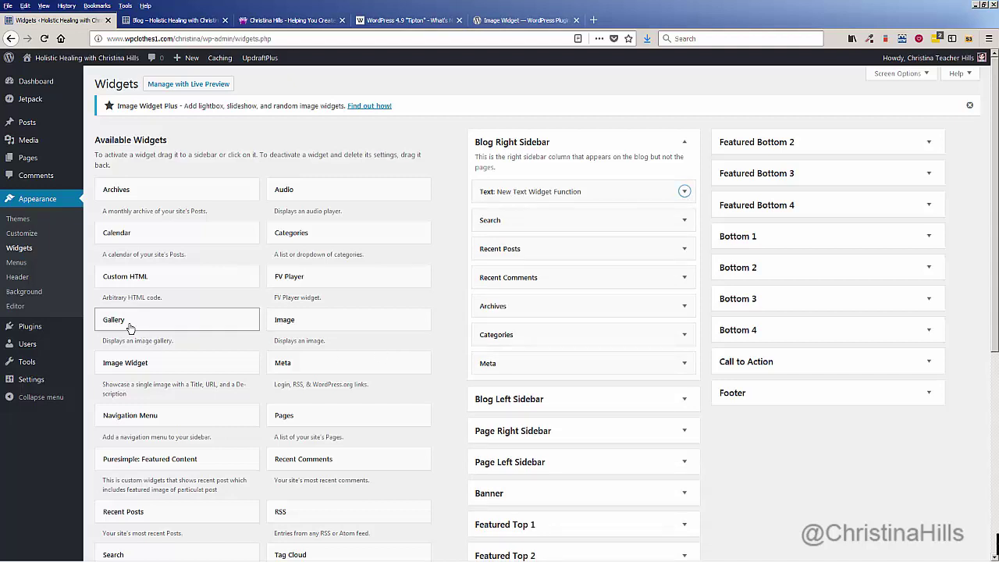
{"action": "left_click_drag", "start_coordinate": [130, 328], "coordinate": [520, 222]}
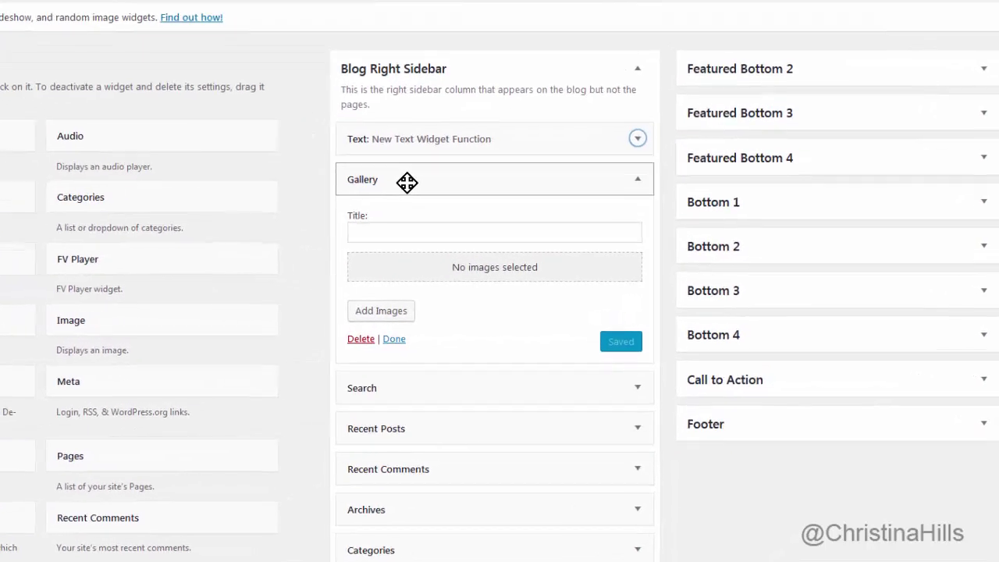
{"action": "left_click", "coordinate": [404, 228]}
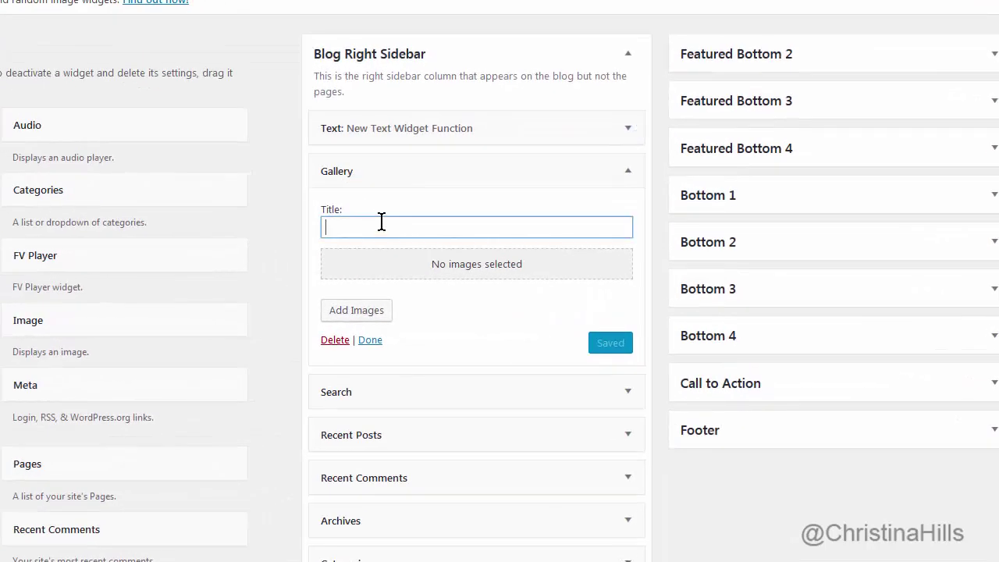
{"action": "type", "text": "New Gallery Widget"}
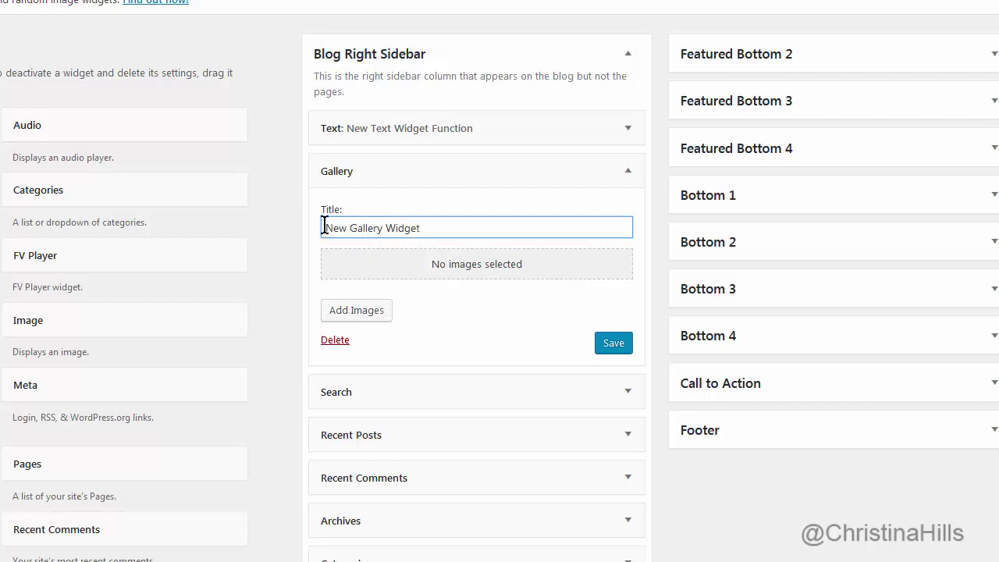
- Create a gallery for the widget from the toy car, steering wheel, strawberries and one-room school images in the media library
{"action": "left_click", "coordinate": [373, 312]}
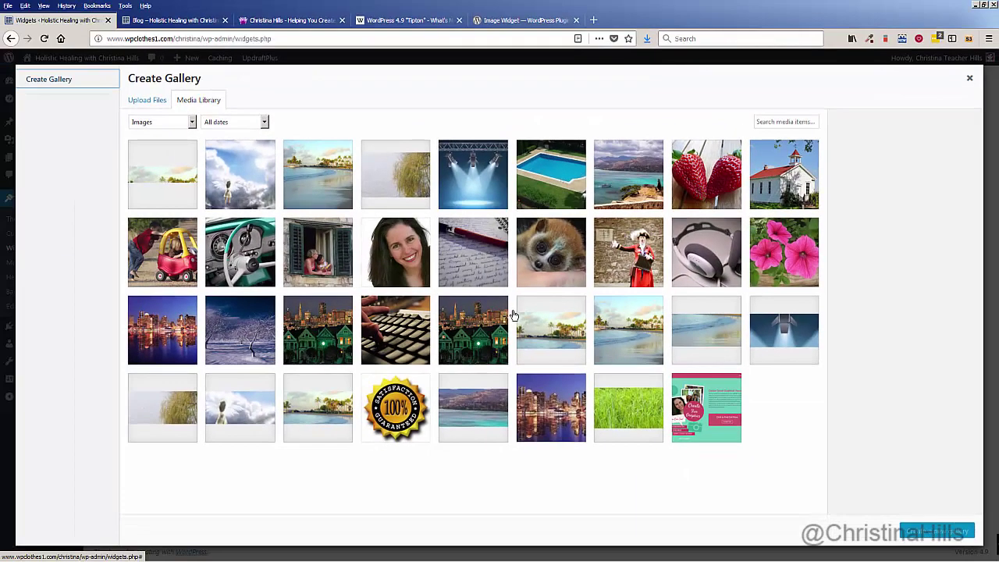
{"action": "left_click", "coordinate": [177, 252]}
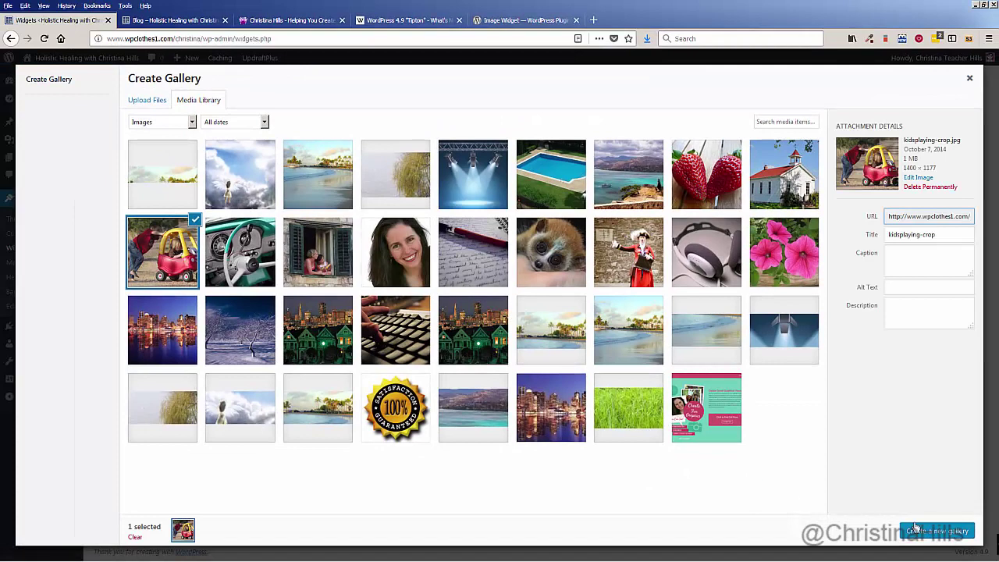
{"action": "left_click", "coordinate": [242, 268]}
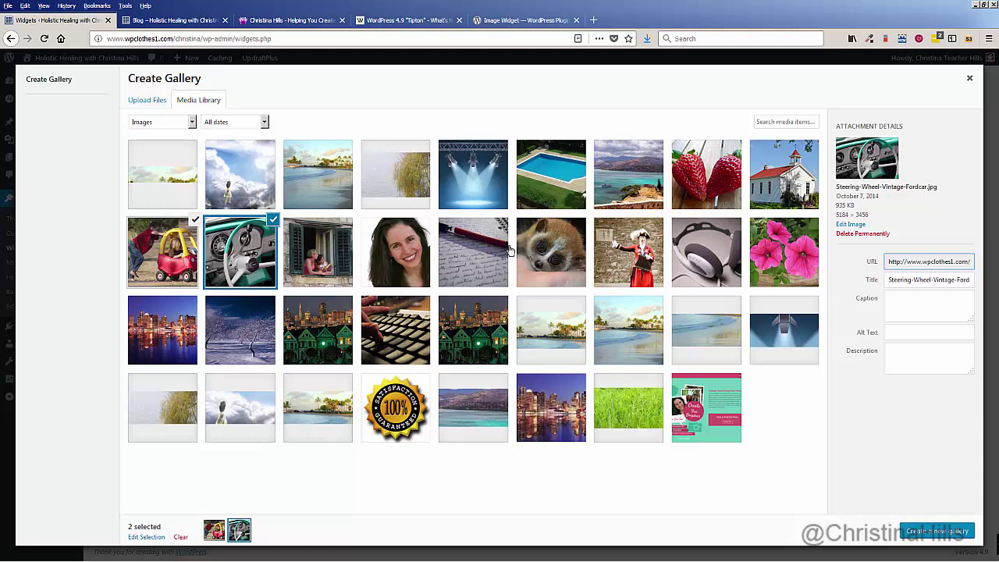
{"action": "left_click", "coordinate": [700, 186]}
{"action": "left_click", "coordinate": [783, 181]}
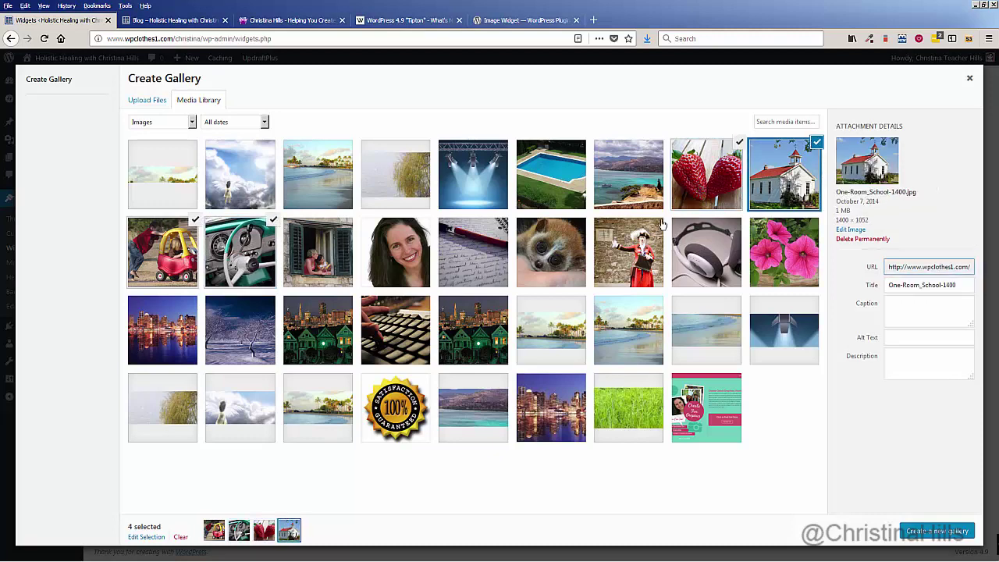
{"action": "left_click", "coordinate": [933, 534]}
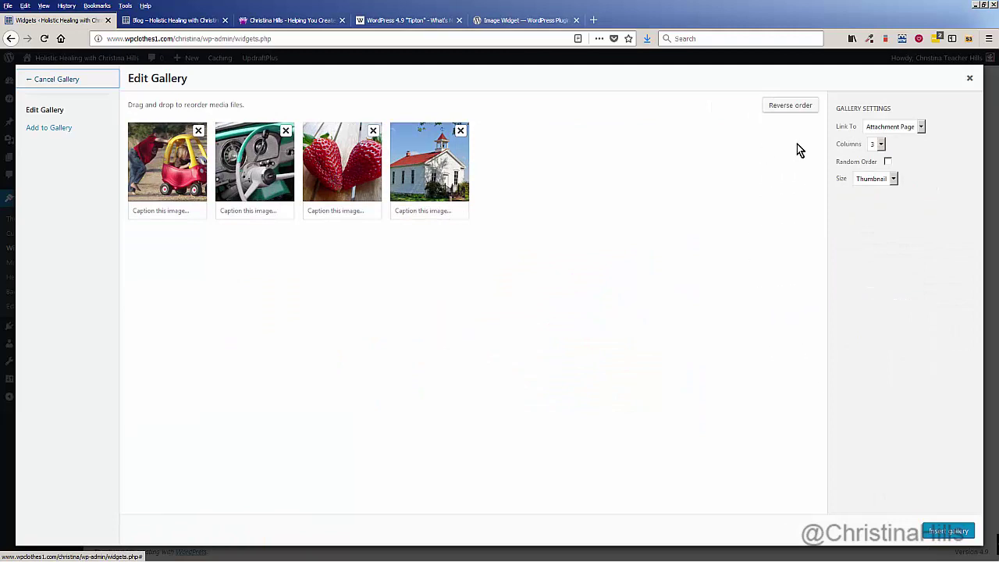
- Insert the gallery with Link To set to None and 2 columns, and save the Gallery widget
{"action": "left_click", "coordinate": [876, 131]}
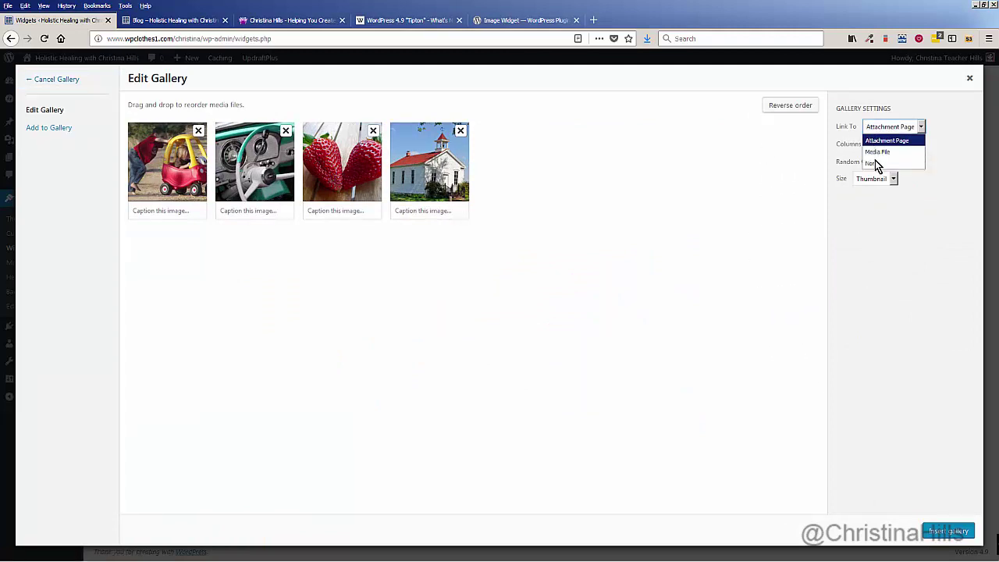
{"action": "left_click", "coordinate": [875, 163]}
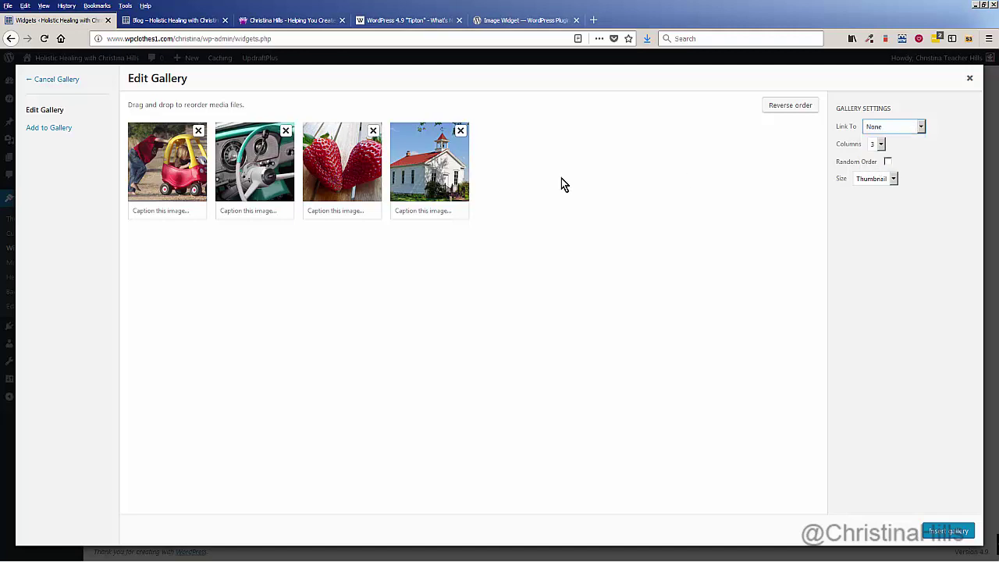
{"action": "left_click", "coordinate": [883, 150]}
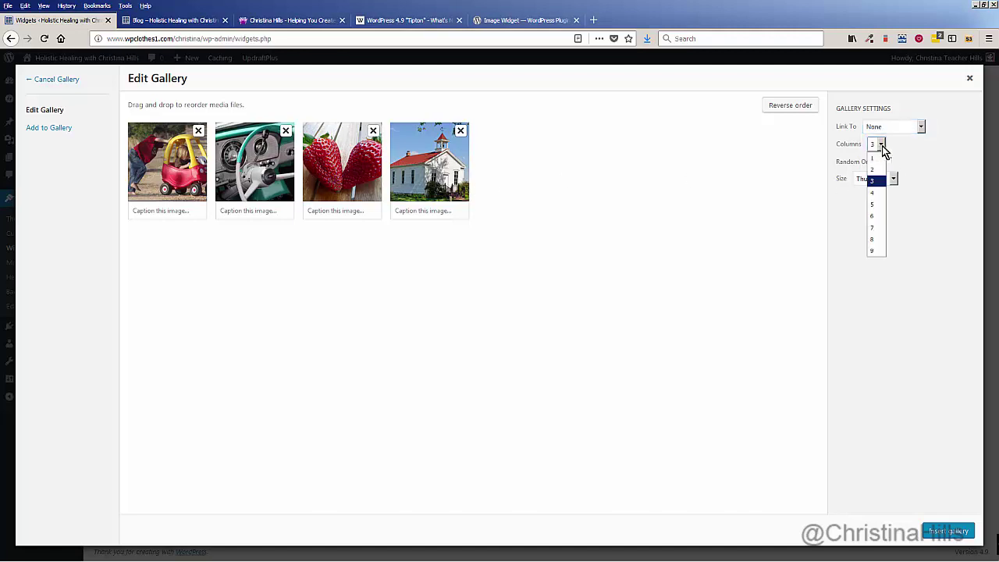
{"action": "left_click", "coordinate": [879, 169]}
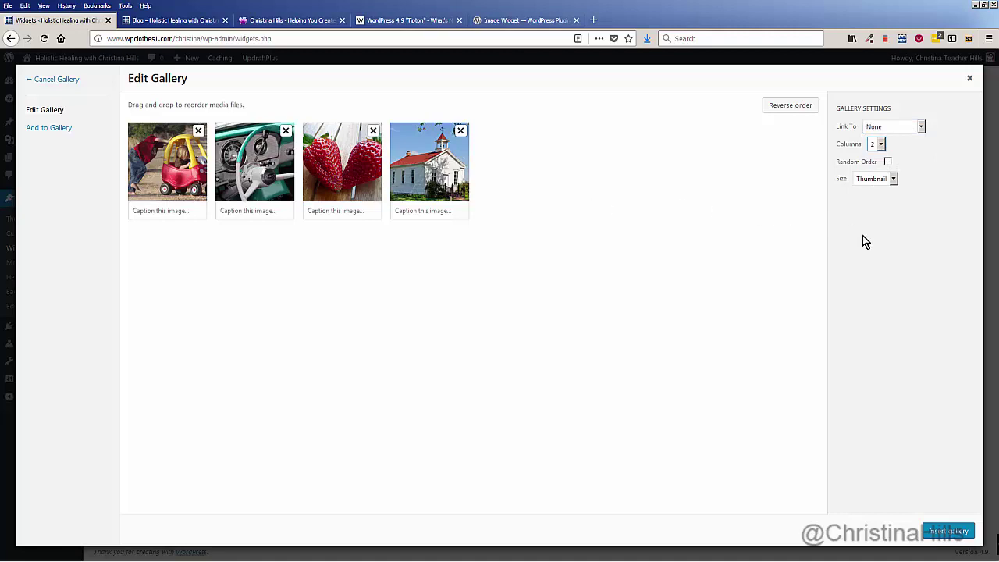
{"action": "left_click", "coordinate": [945, 531]}
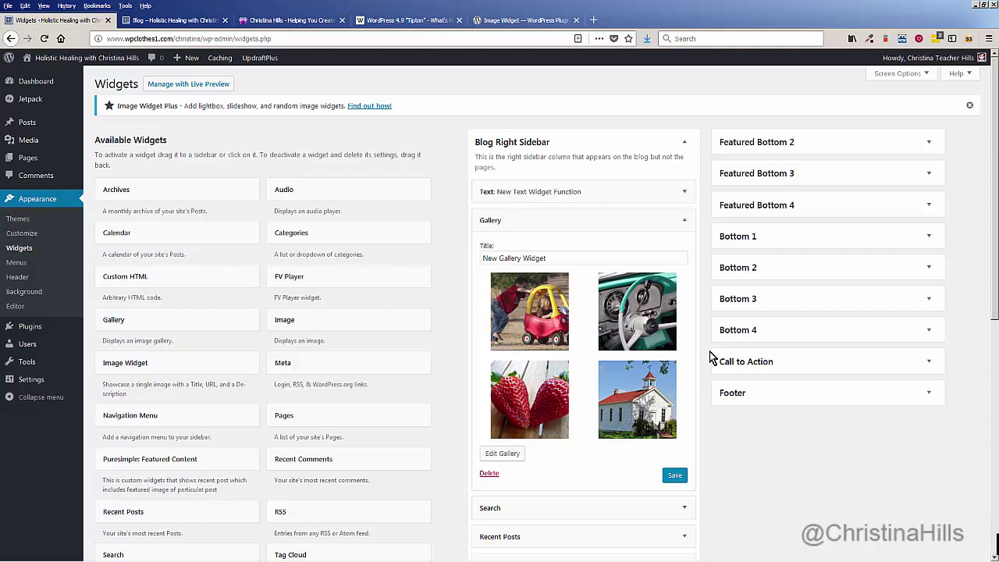
{"action": "left_click", "coordinate": [675, 476]}
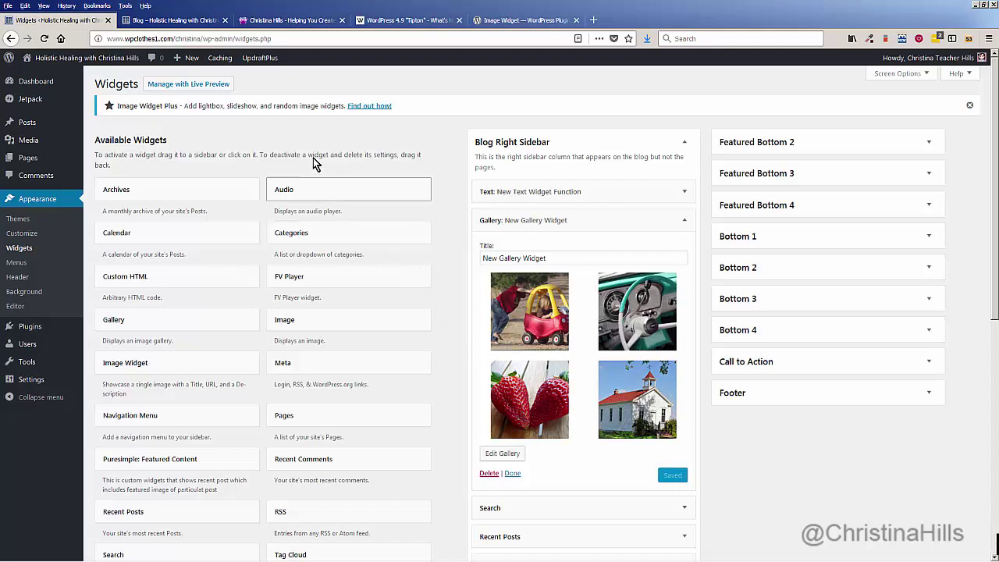
- Reload the blog page and examine how the New Gallery Widget displays in the sidebar
{"action": "left_click", "coordinate": [207, 22]}
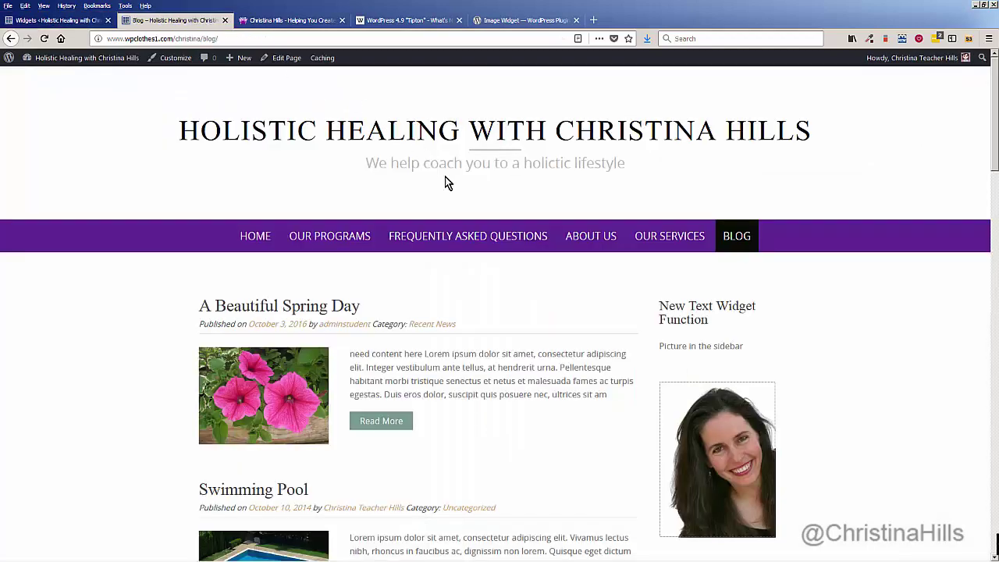
{"action": "scroll", "coordinate": [520, 299], "scroll_direction": "down", "scroll_amount": 3}
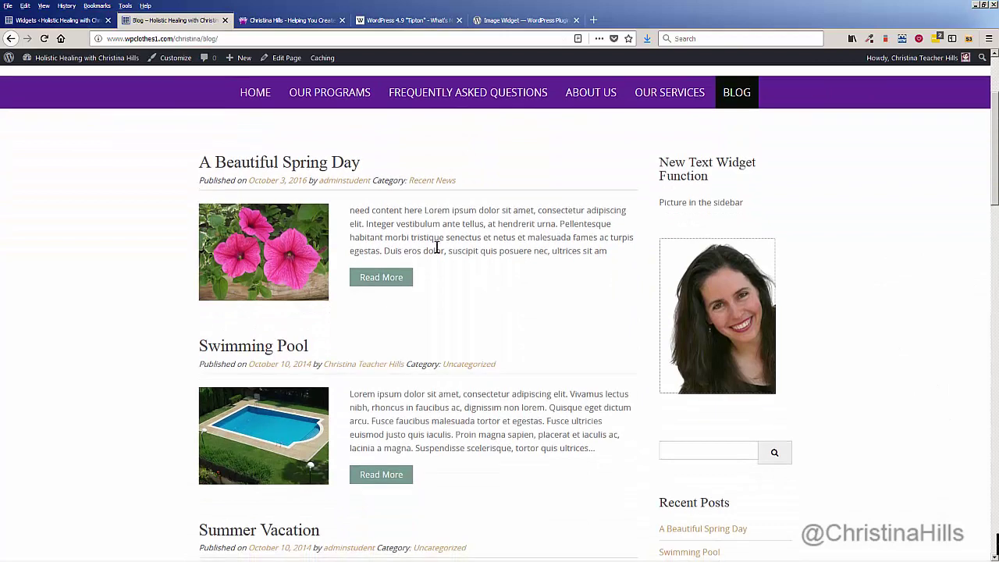
{"action": "left_click", "coordinate": [42, 41]}
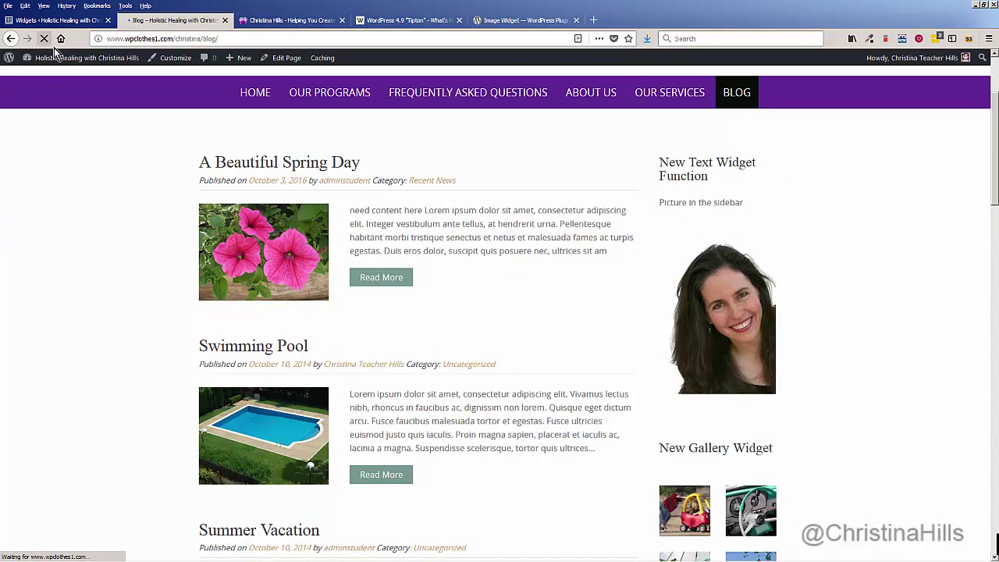
{"action": "scroll", "coordinate": [468, 344], "scroll_direction": "down", "scroll_amount": 3}
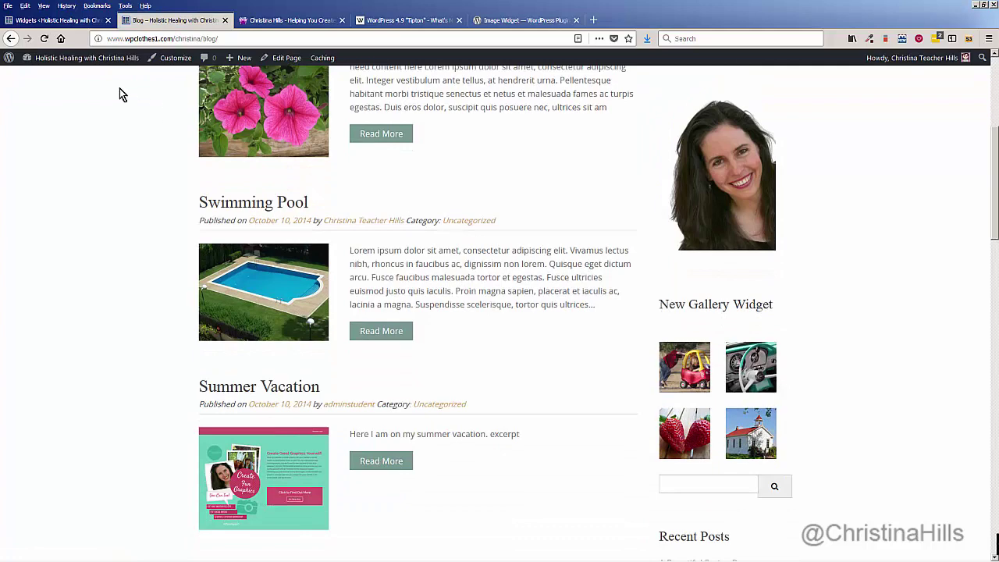
- Edit the Gallery widget's gallery to set Link To to Media File, update the gallery and save the widget
{"action": "left_click", "coordinate": [70, 21]}
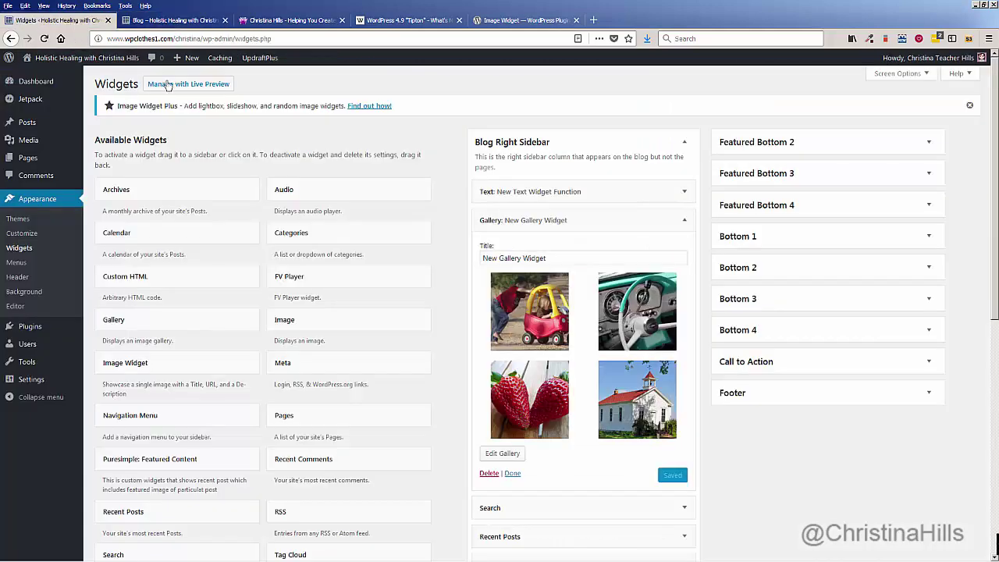
{"action": "left_click", "coordinate": [540, 315]}
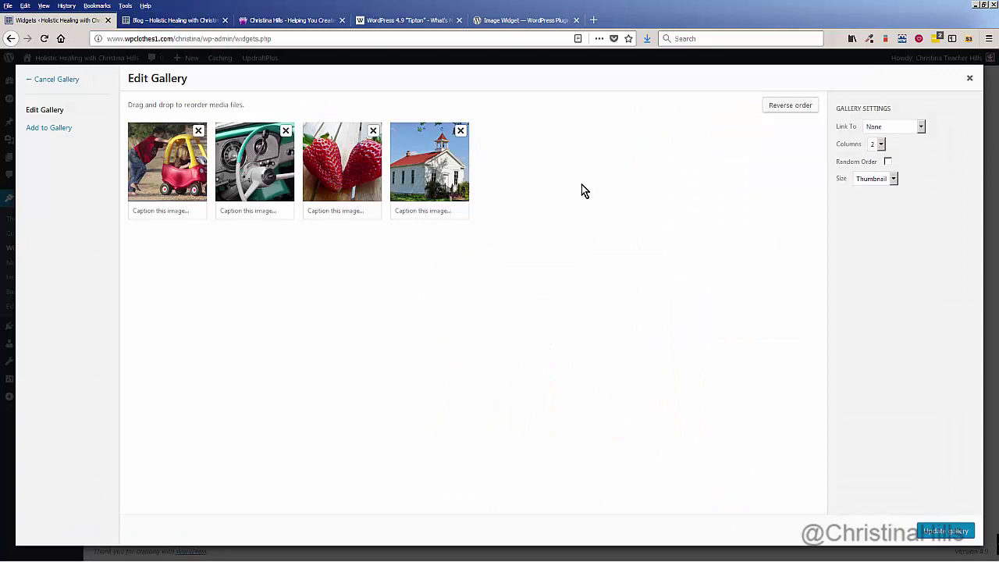
{"action": "left_click", "coordinate": [890, 130]}
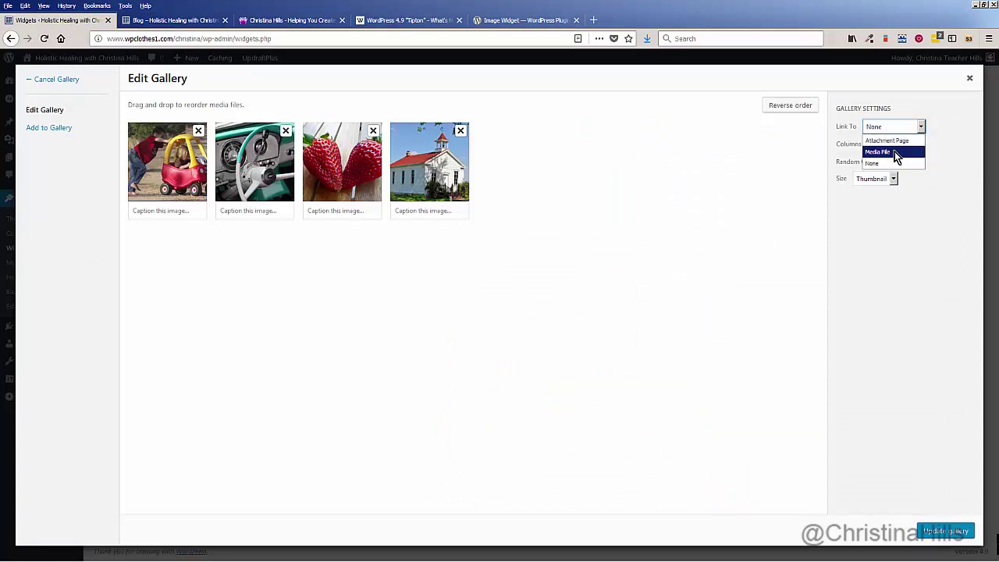
{"action": "left_click", "coordinate": [895, 152]}
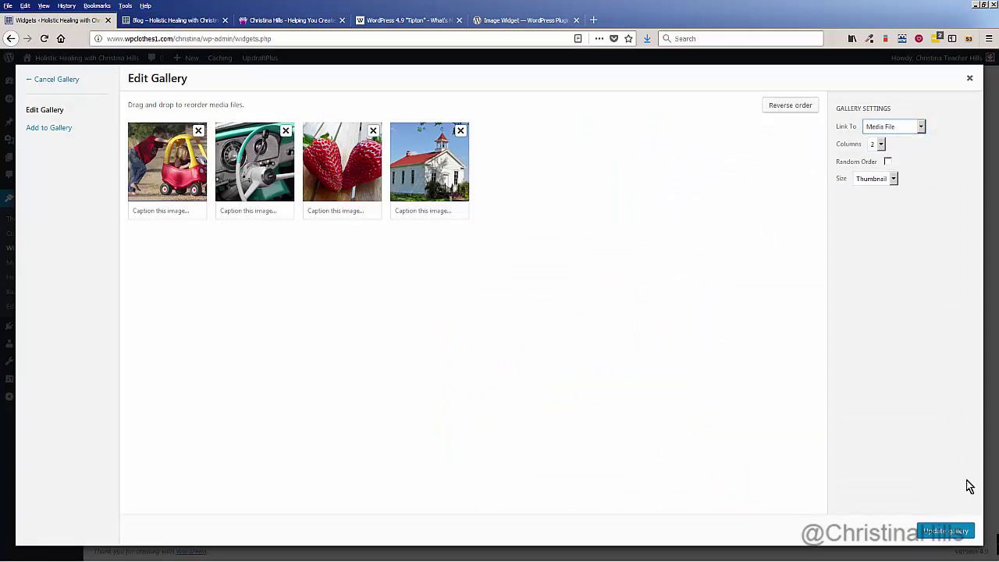
{"action": "left_click", "coordinate": [956, 531]}
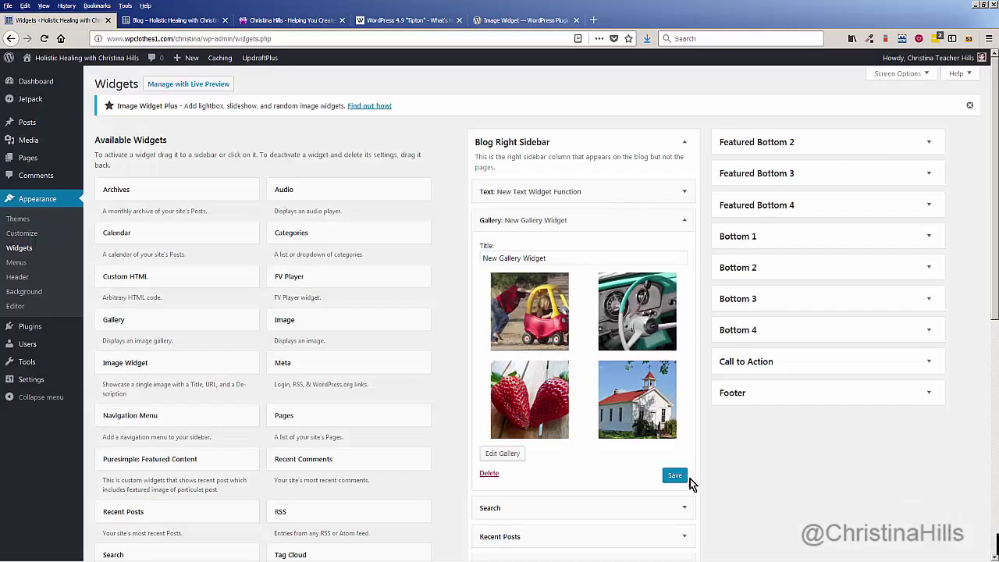
{"action": "left_click", "coordinate": [681, 476]}
- Reload the blog page and test the links of the four sidebar gallery images, returning to the blog after each one
{"action": "left_click", "coordinate": [167, 20]}
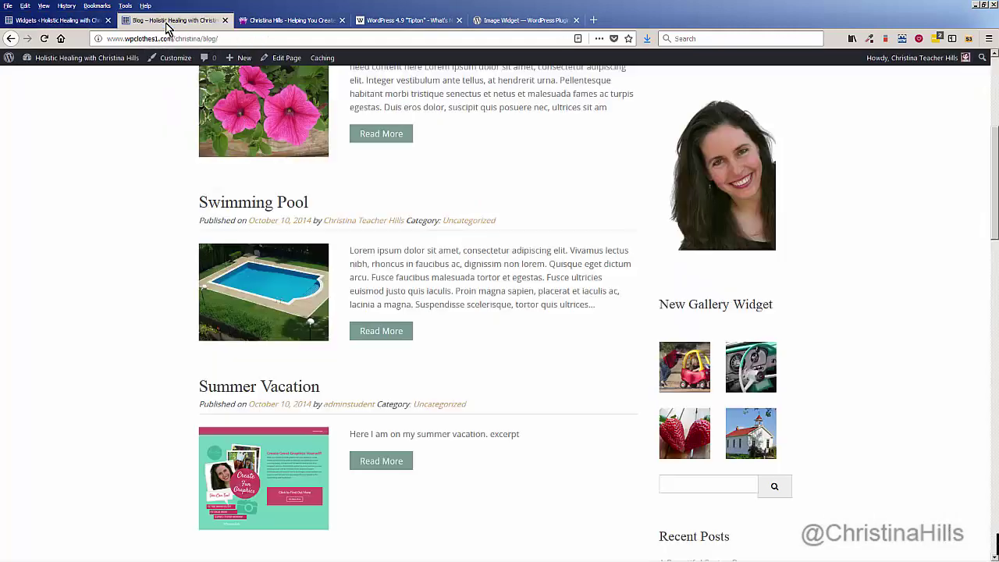
{"action": "left_click", "coordinate": [42, 39]}
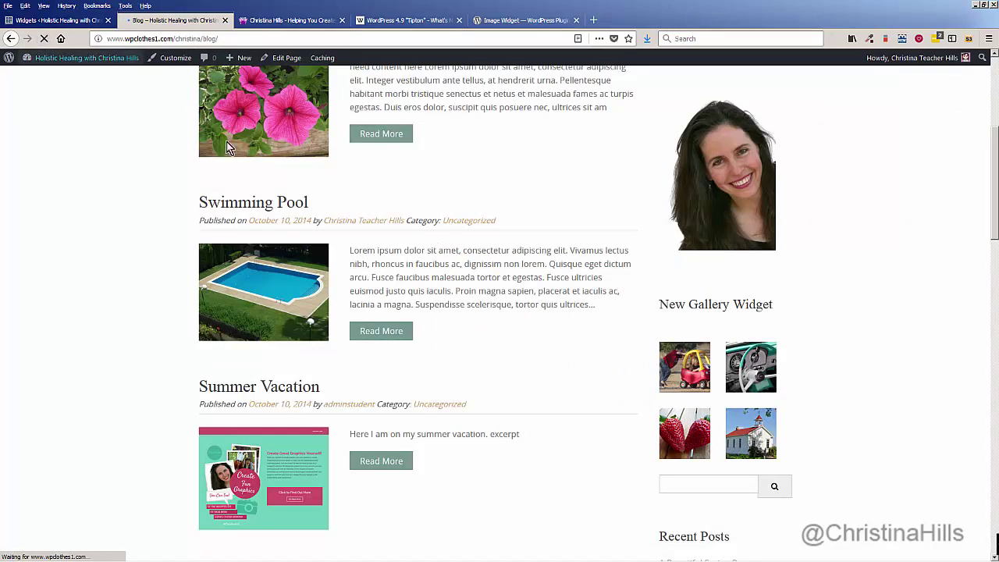
{"action": "left_click", "coordinate": [687, 364]}
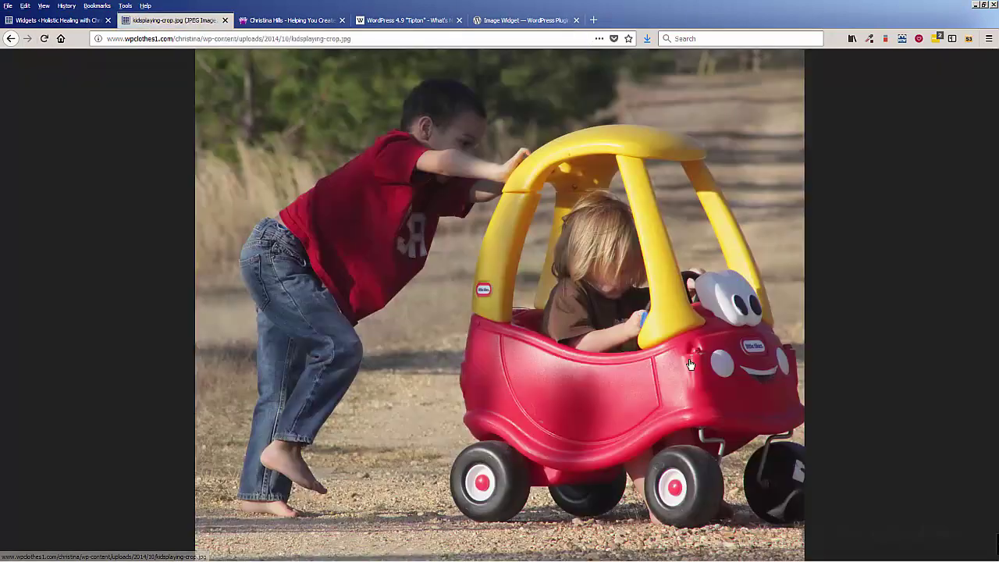
{"action": "left_click", "coordinate": [9, 39]}
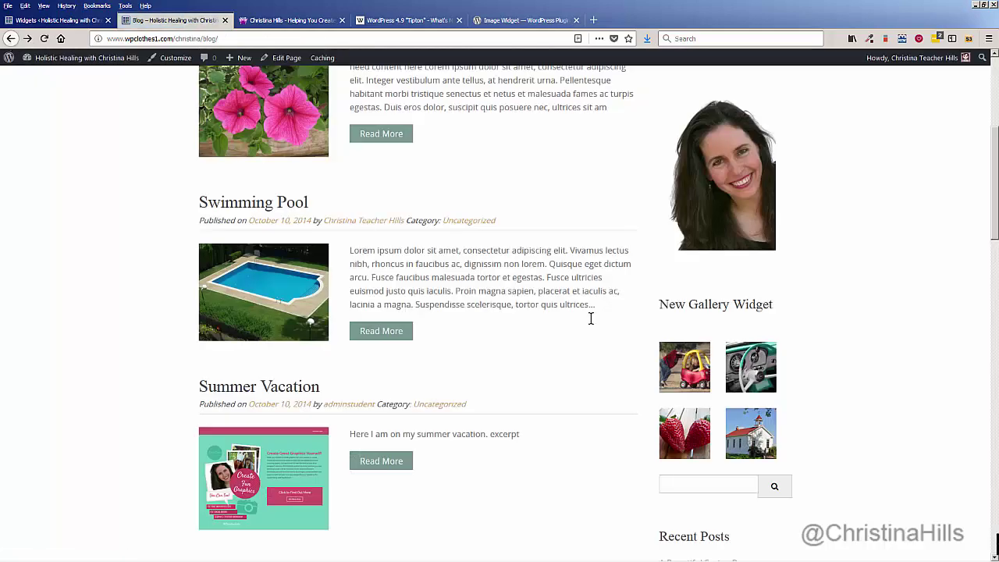
{"action": "left_click", "coordinate": [754, 369]}
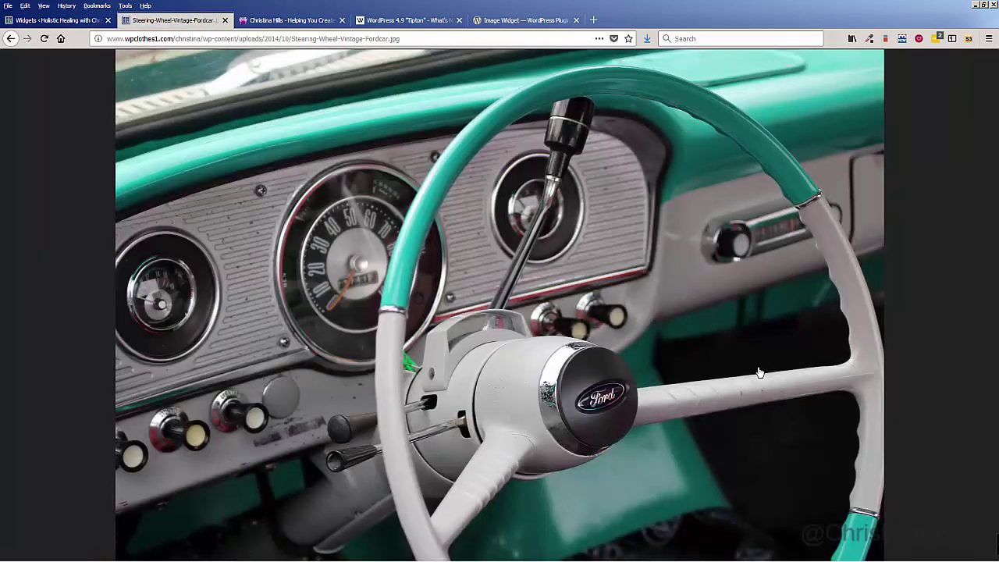
{"action": "left_click", "coordinate": [13, 41]}
{"action": "left_click", "coordinate": [685, 428]}
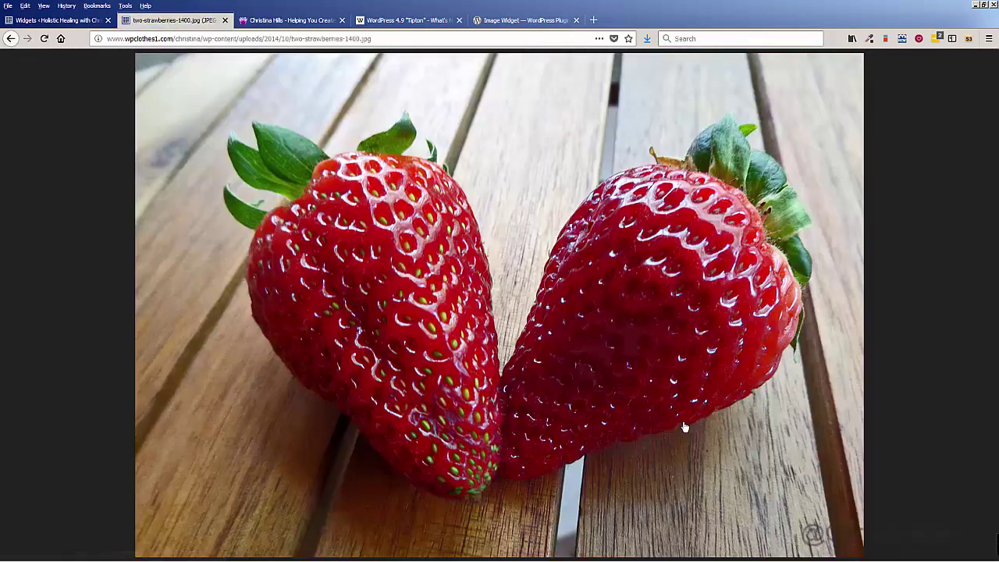
{"action": "left_click", "coordinate": [11, 39]}
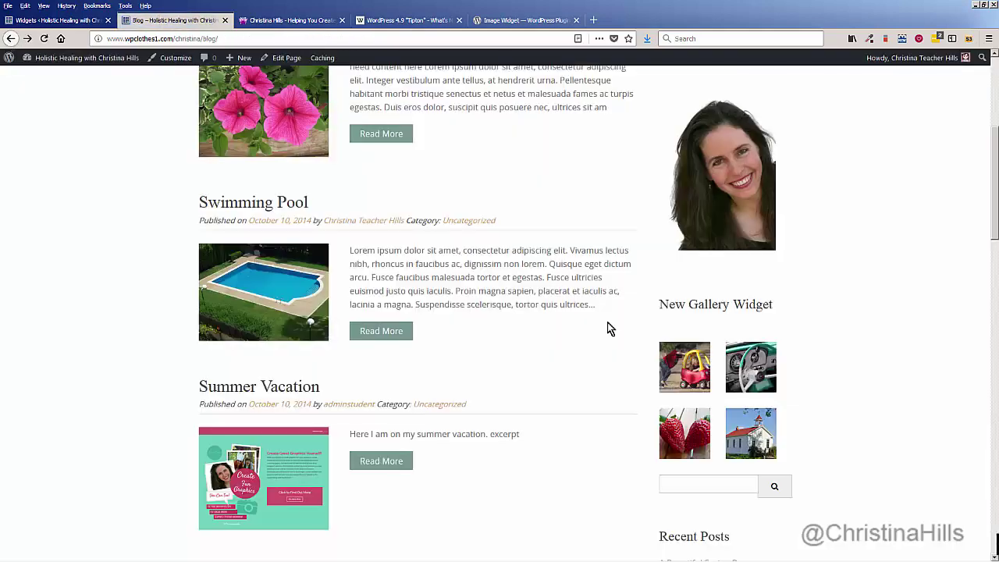
{"action": "left_click", "coordinate": [741, 425]}
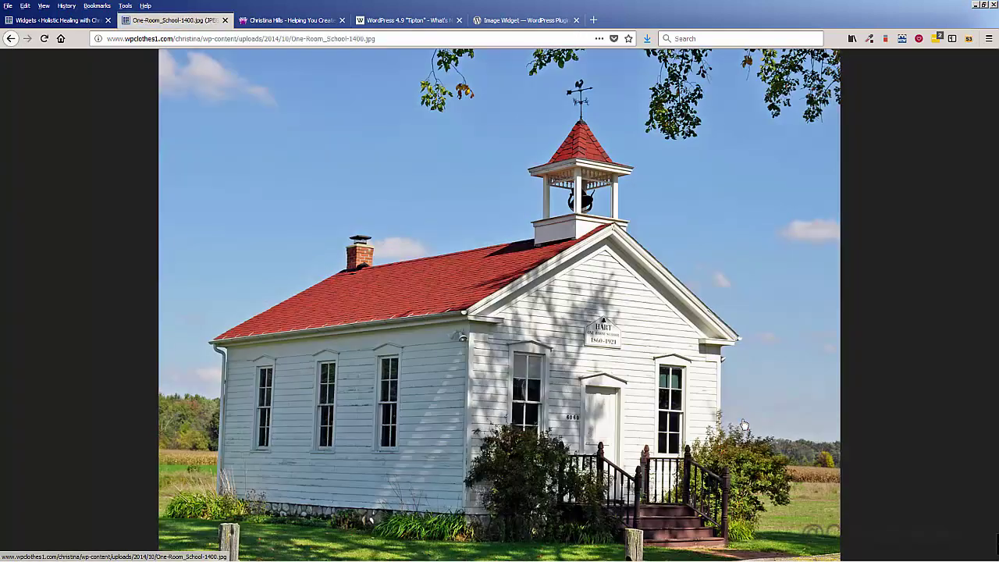
{"action": "left_click", "coordinate": [10, 39]}
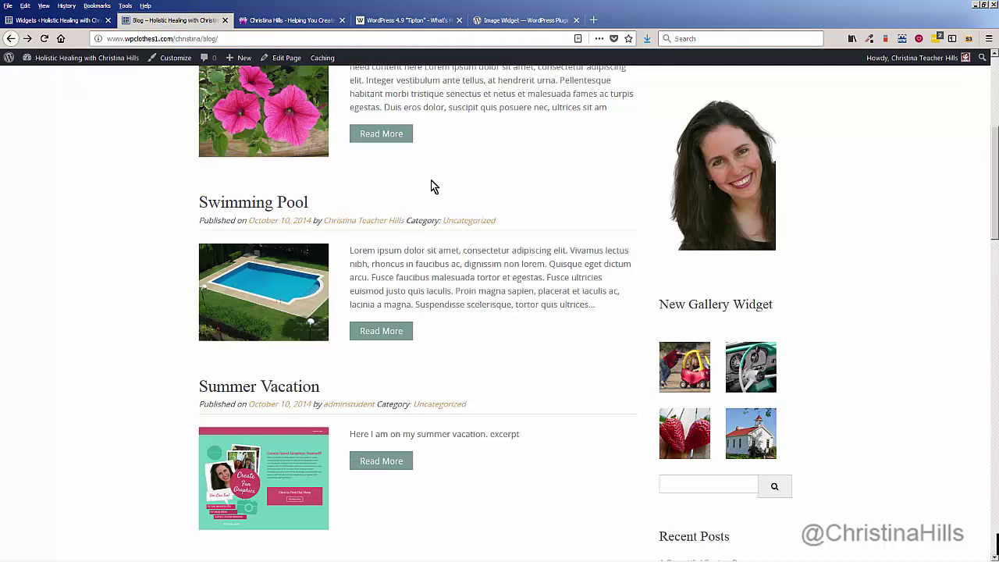
{"action": "scroll", "coordinate": [448, 194], "scroll_direction": "up", "scroll_amount": 3}
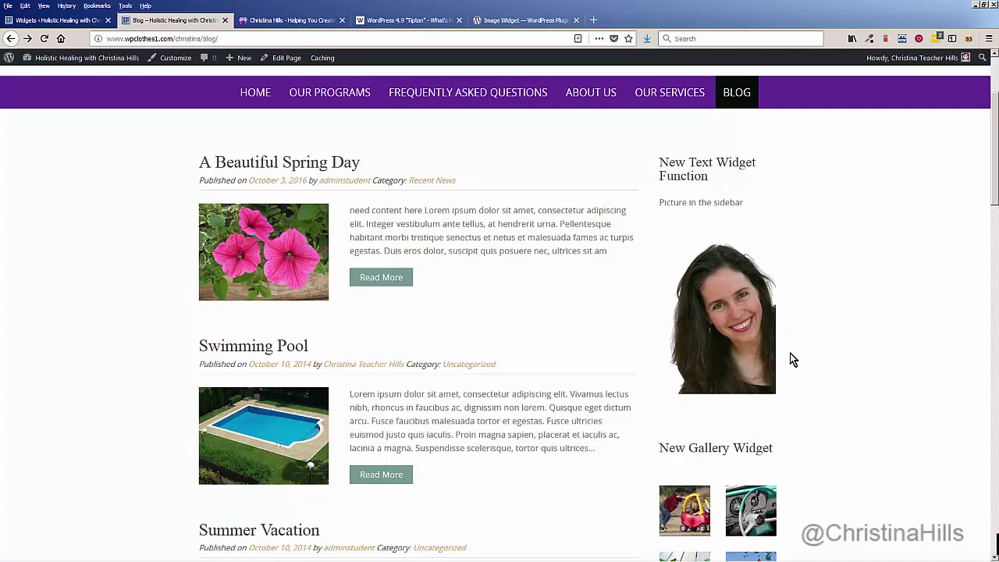
- Revisit the Text widget on the Widgets screen, and read the WordPress 4.9 article from the Gallery Widget section to its update advice
{"action": "key", "text": "ctrl+Page_Up"}
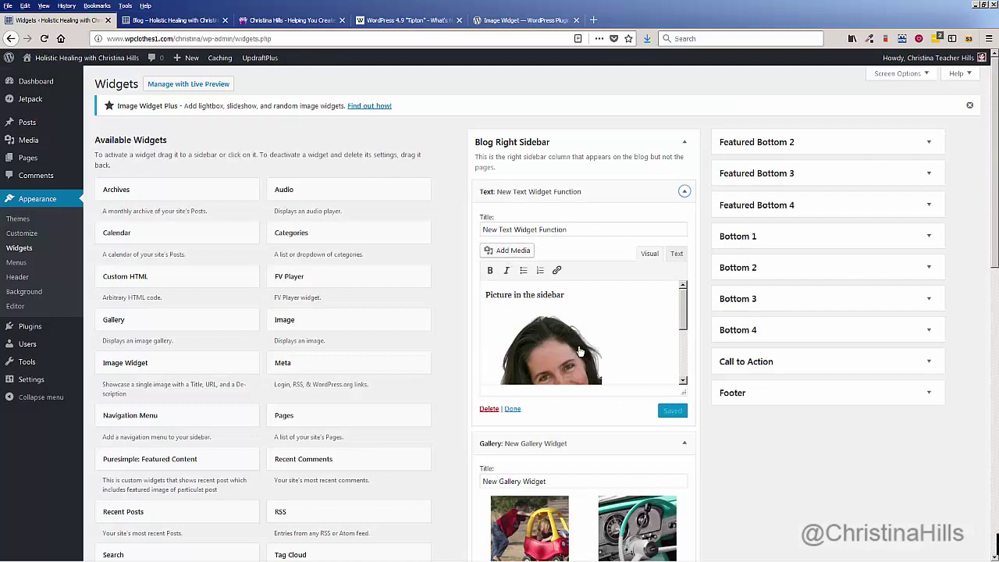
{"action": "left_click", "coordinate": [406, 20]}
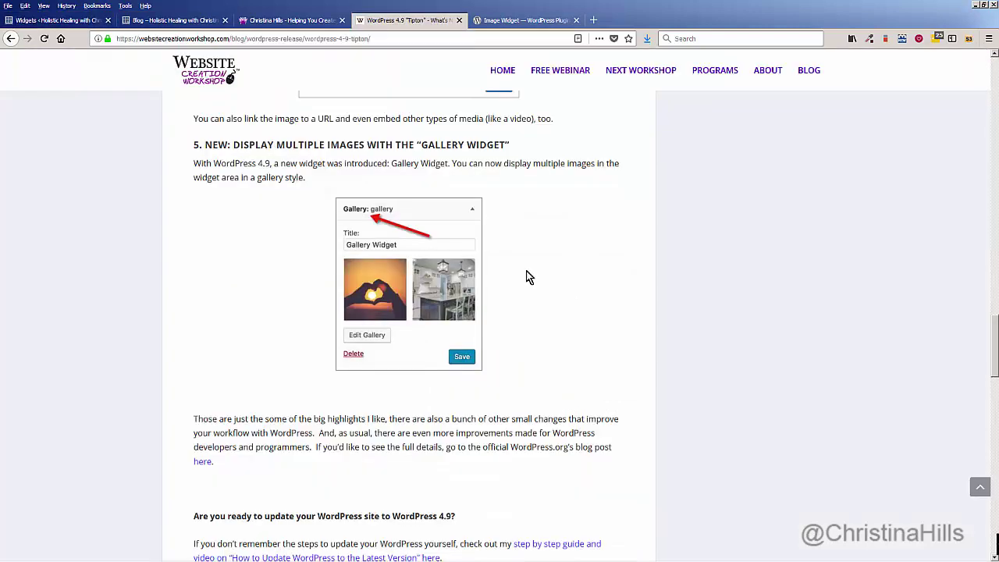
{"action": "scroll", "coordinate": [298, 275], "scroll_direction": "up", "scroll_amount": 3}
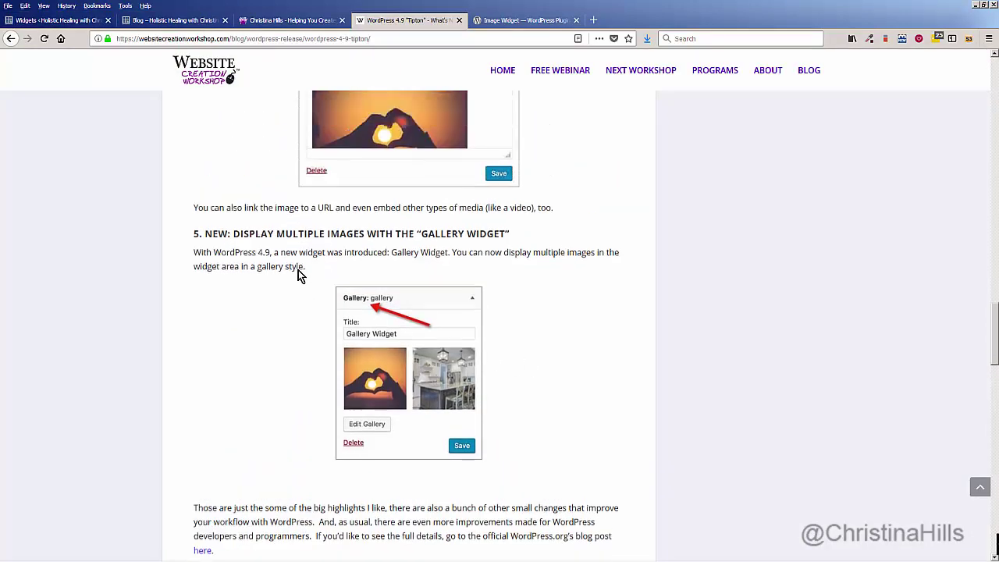
{"action": "scroll", "coordinate": [208, 285], "scroll_direction": "down", "scroll_amount": 5}
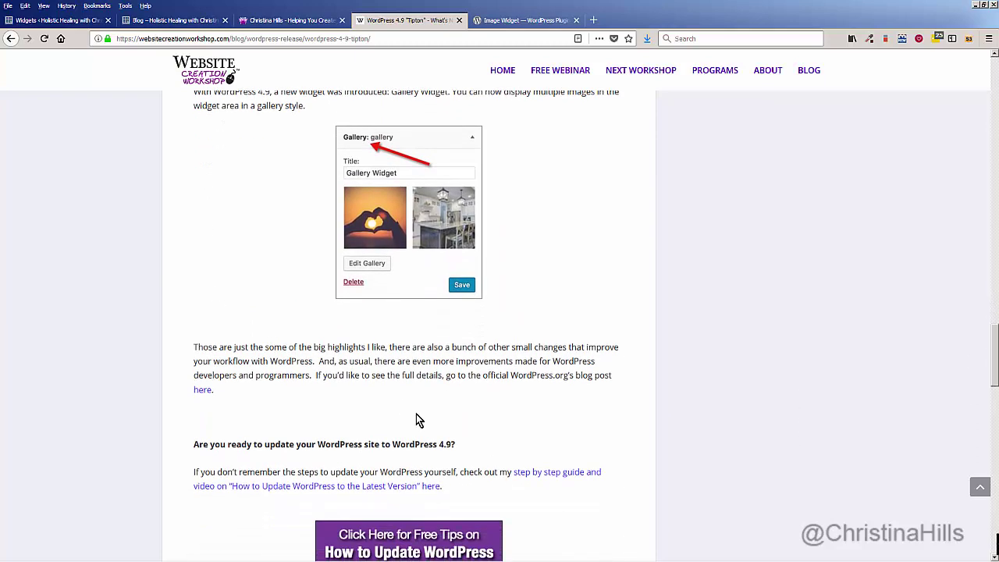
{"action": "scroll", "coordinate": [434, 428], "scroll_direction": "down", "scroll_amount": 2}
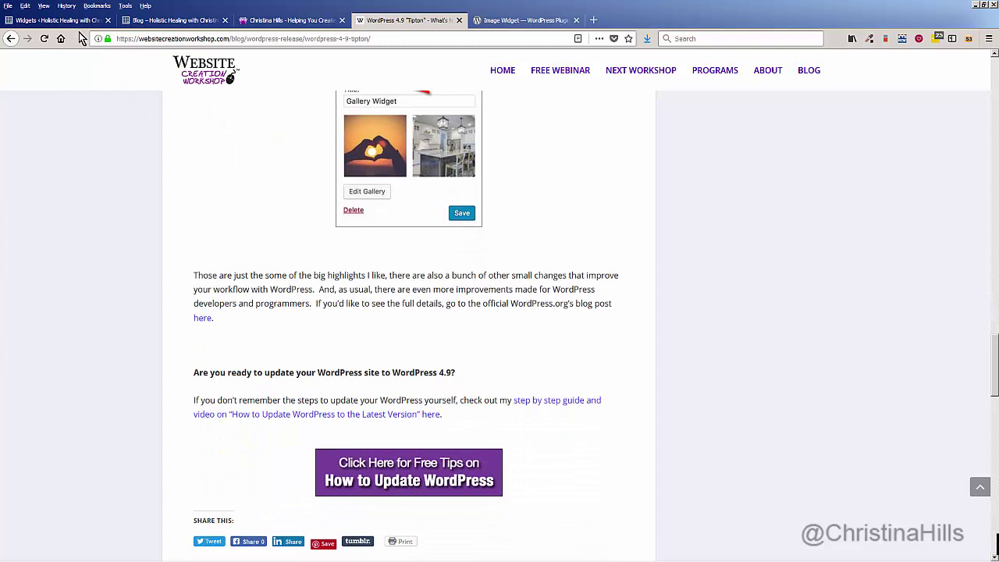
- Open the site's About WordPress page from the dashboard and look through the WordPress 4.9 release highlights
{"action": "left_click", "coordinate": [77, 19]}
{"action": "mouse_move", "coordinate": [9, 58]}
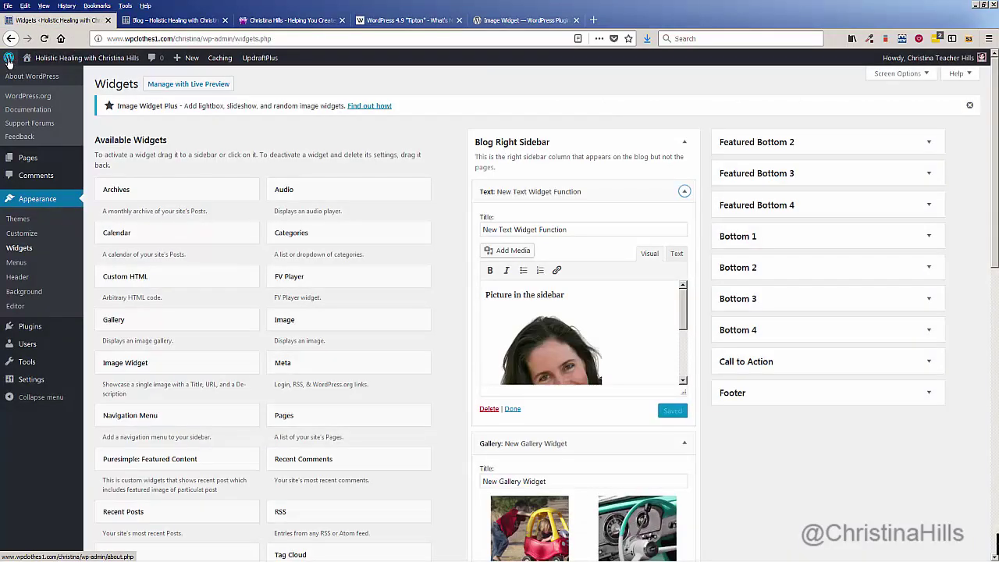
{"action": "left_click", "coordinate": [20, 78]}
{"action": "scroll", "coordinate": [653, 283], "scroll_direction": "down", "scroll_amount": 3}
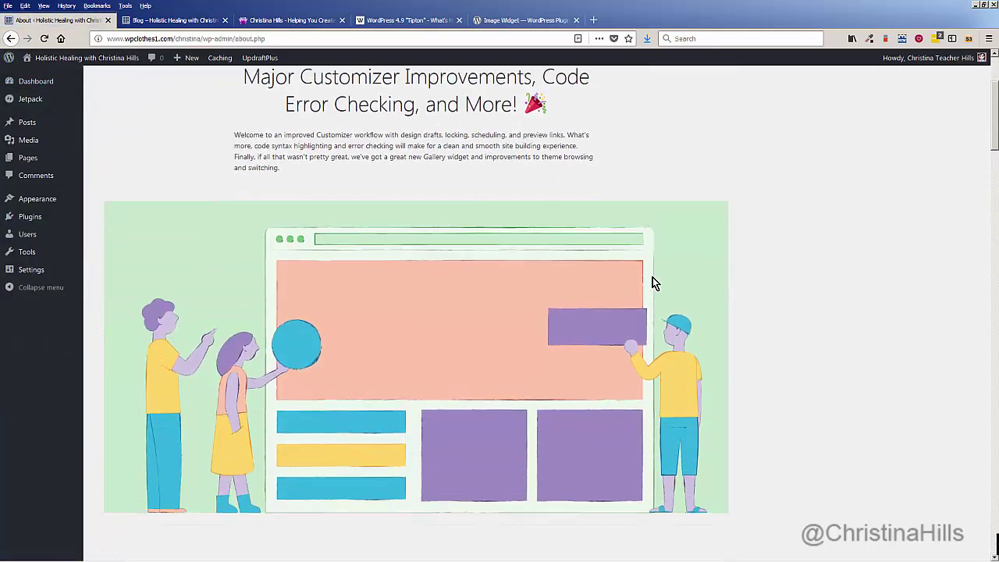
{"action": "scroll", "coordinate": [654, 283], "scroll_direction": "down", "scroll_amount": 5}
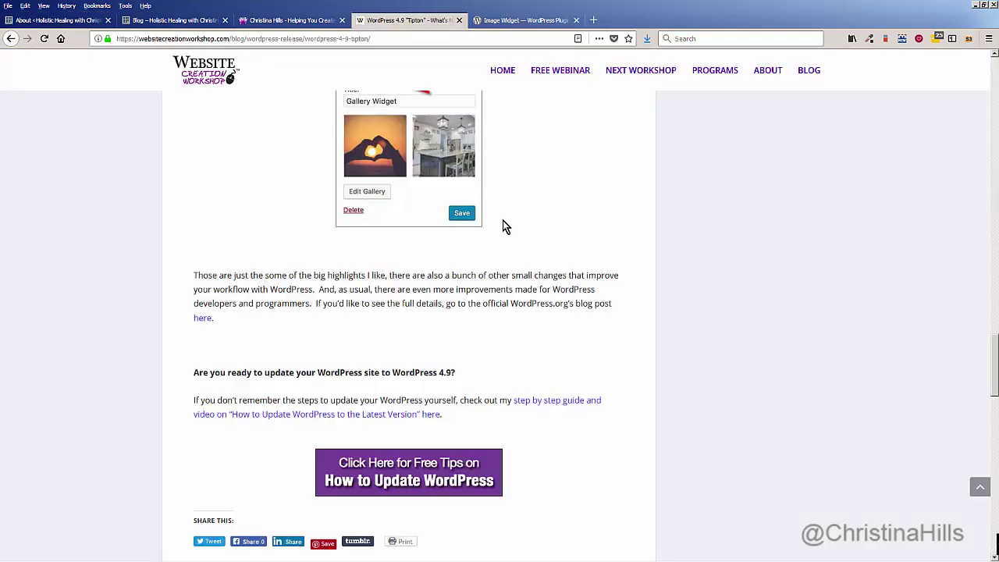
- View the "How to Update WordPress" guide linked at the end of the WordPress 4.9 article, and return to the article
{"action": "scroll", "coordinate": [502, 220], "scroll_direction": "down", "scroll_amount": 2}
{"action": "scroll", "coordinate": [498, 220], "scroll_direction": "down", "scroll_amount": 1}
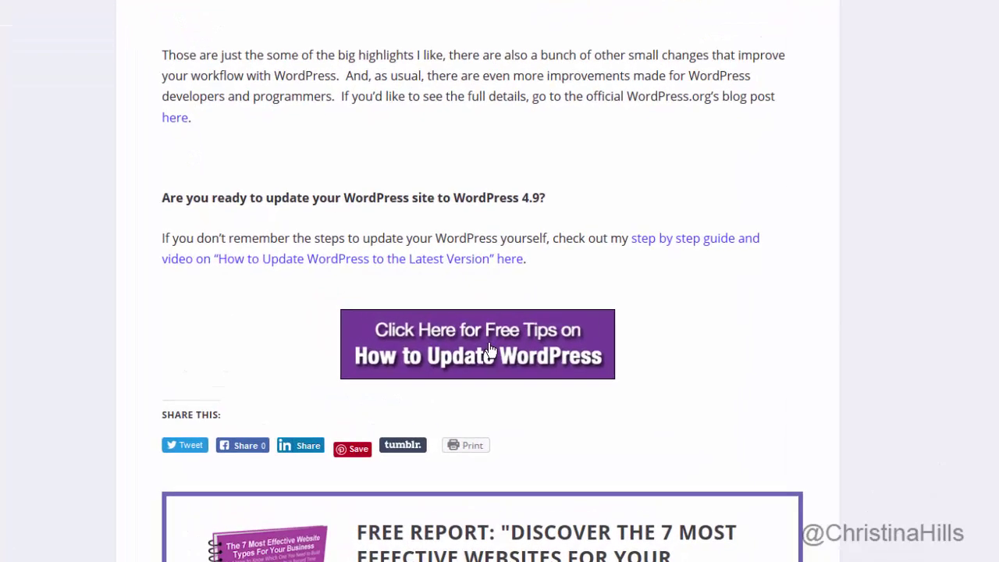
{"action": "left_click", "coordinate": [496, 352]}
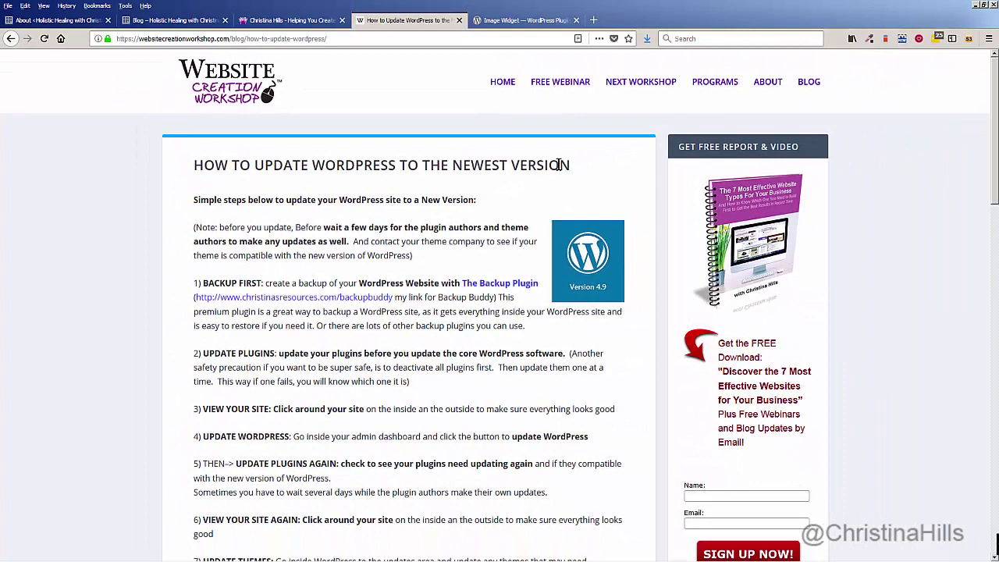
{"action": "left_click", "coordinate": [11, 39]}
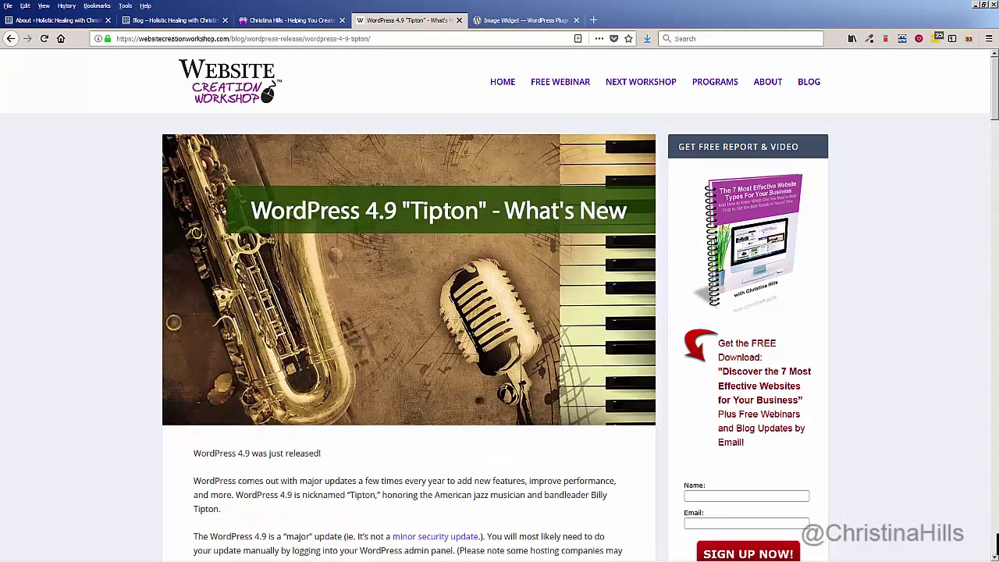